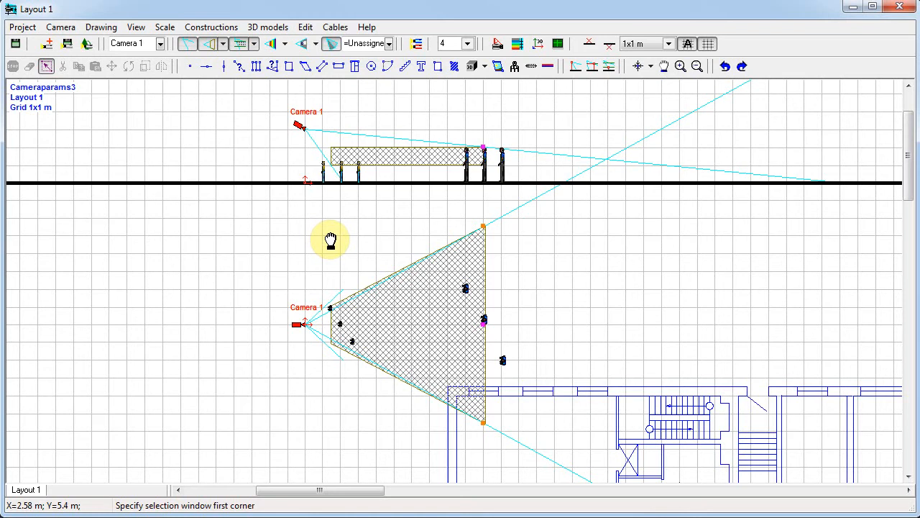
# - Select Camera 1 in the horizontal projection and clear the selection again
pyautogui.moveTo(330, 240); pyautogui.dragTo(325, 242, button='middle')
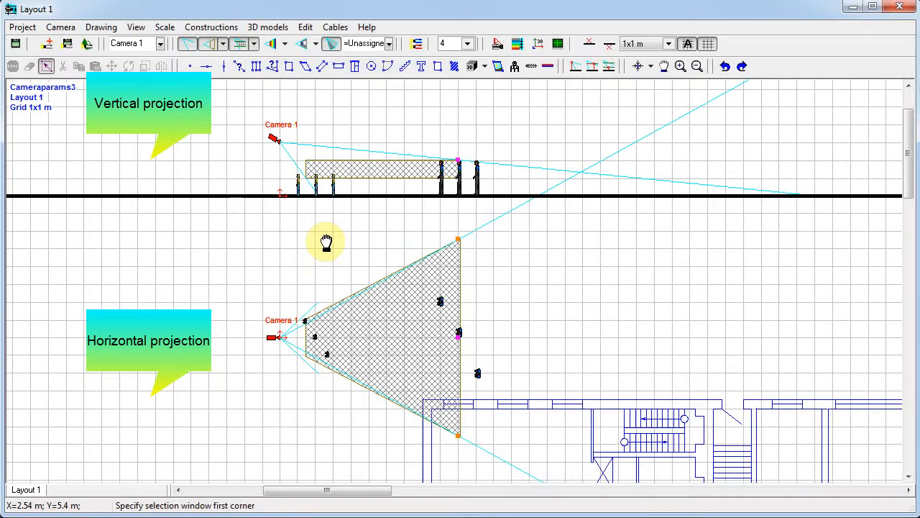
pyautogui.click(280, 336)
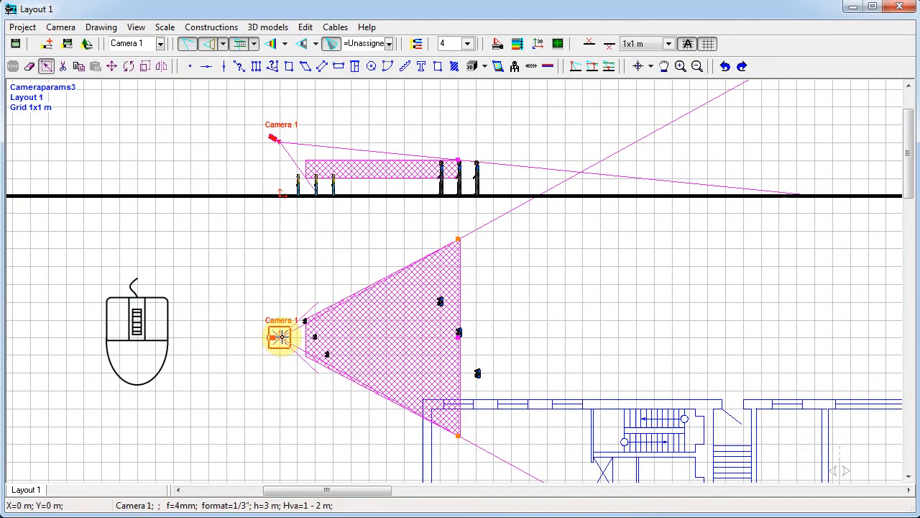
pyautogui.click(281, 336)
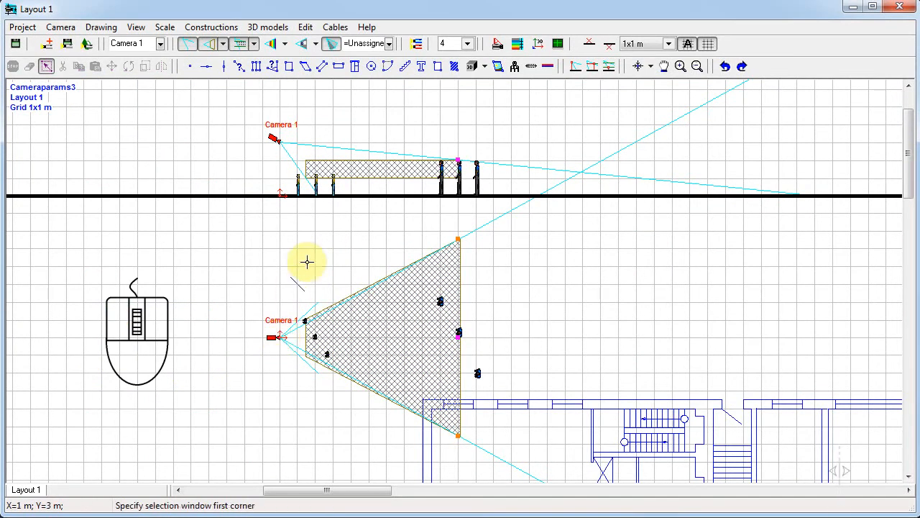
# - Re-aim Camera 1 by moving its far view-area point in the vertical and horizontal projections, returning it each time to the middle adult figure
pyautogui.moveTo(458, 159); pyautogui.dragTo(459, 146)
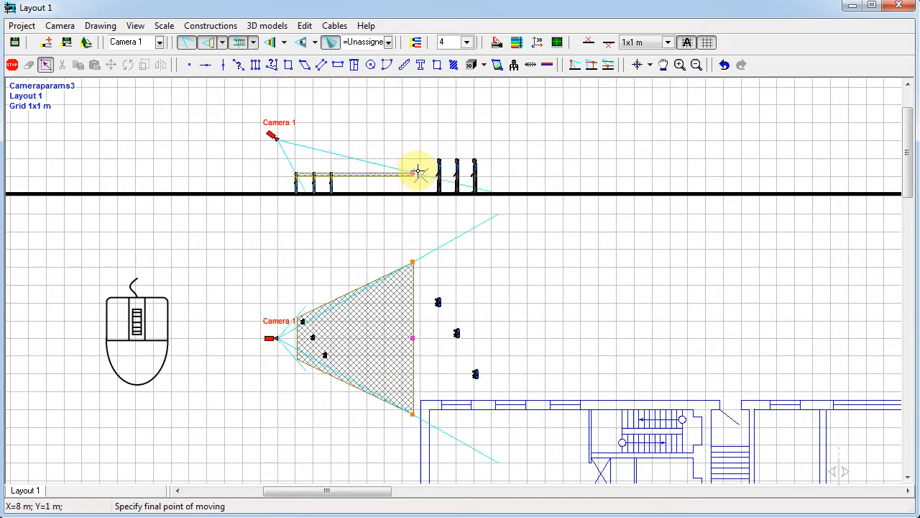
pyautogui.click(455, 155)
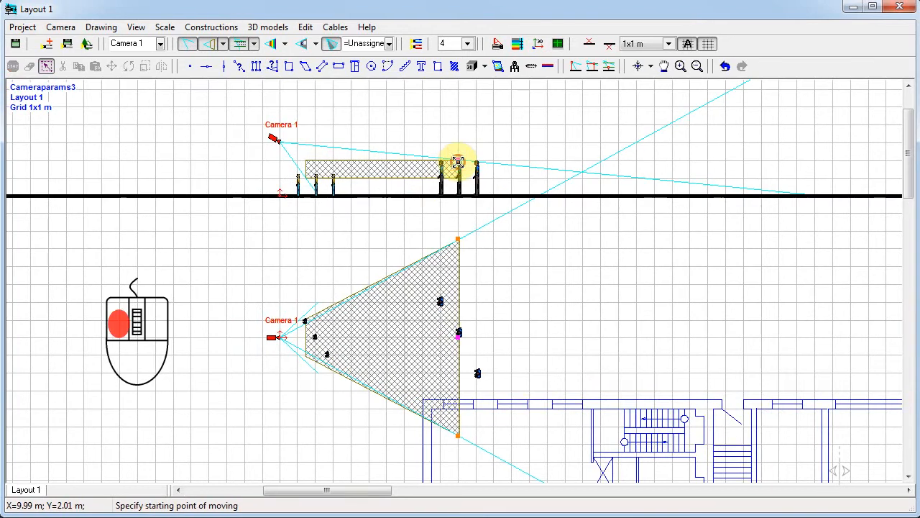
pyautogui.click(456, 335)
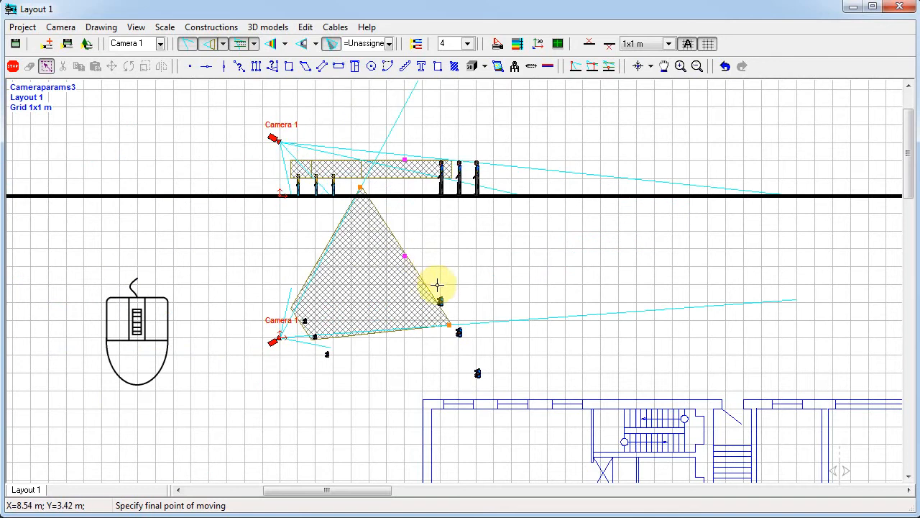
pyautogui.click(457, 331)
# - Select adult figures one at a time in the horizontal and vertical projections
pyautogui.click(441, 302)
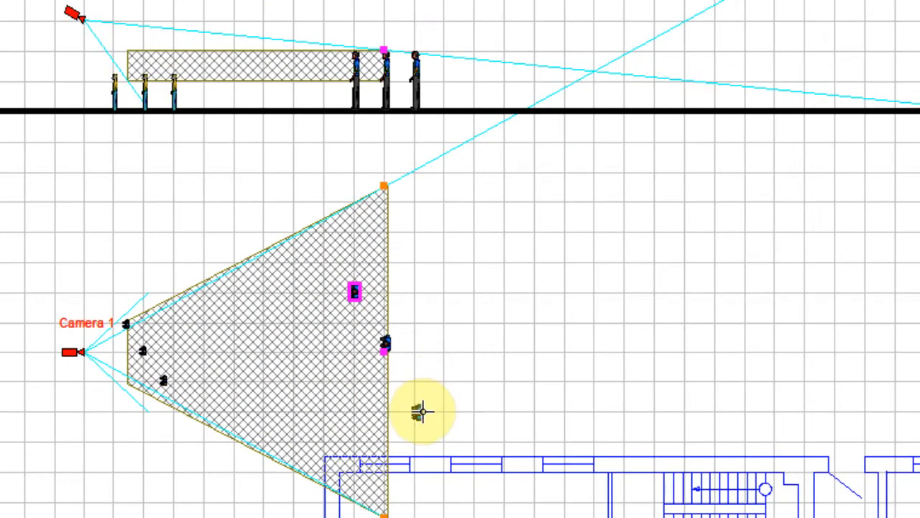
pyautogui.click(422, 411)
pyautogui.click(353, 83)
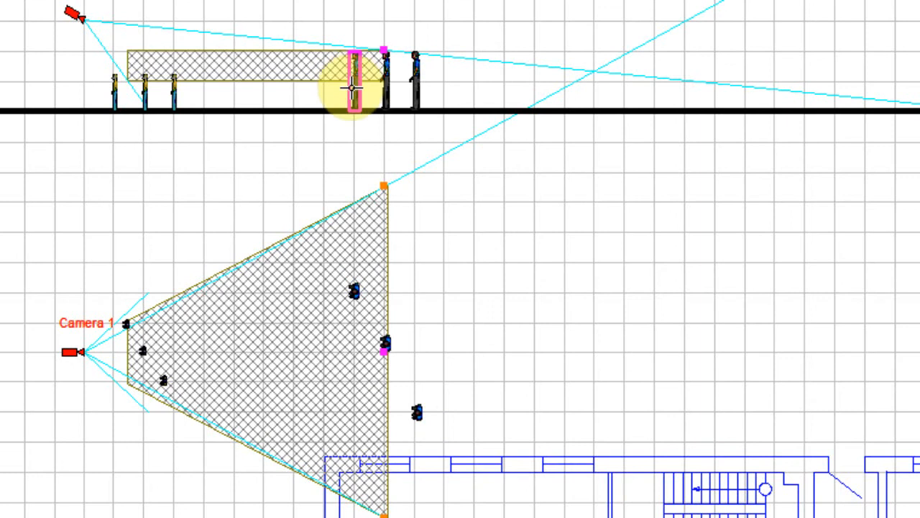
# - Move the adult figure nearest the camera toward Camera 1 in the horizontal projection and back to its original spot
pyautogui.click(354, 288)
pyautogui.moveTo(355, 287); pyautogui.dragTo(308, 288)
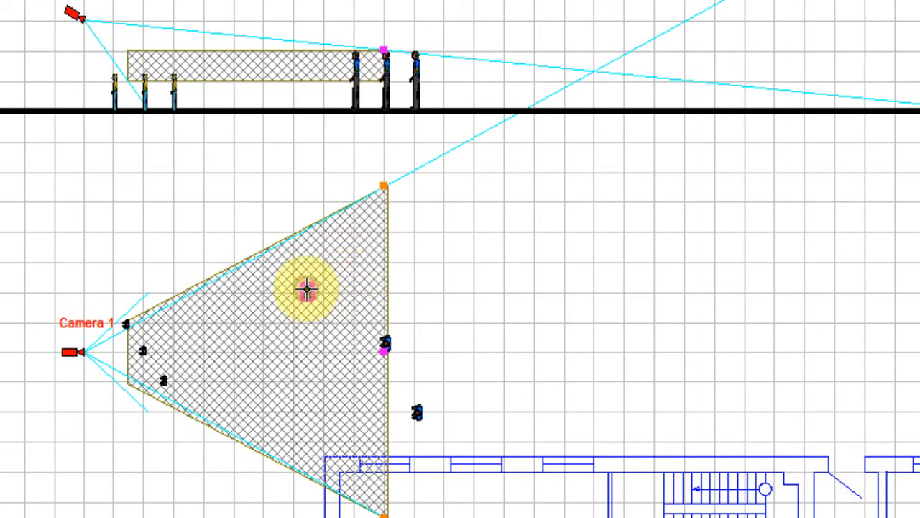
pyautogui.click(357, 289)
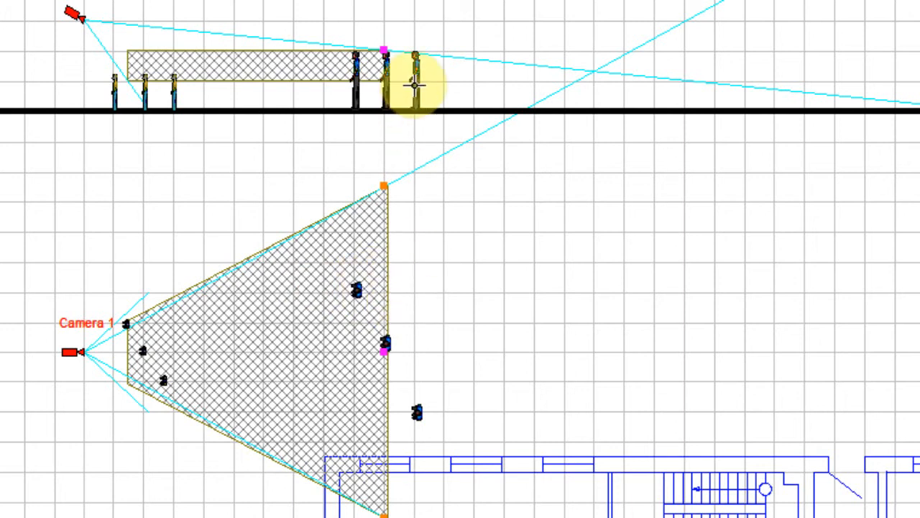
# - Move the farthest adult figure away from the camera in the vertical projection, return it to its place and clear the selection
pyautogui.moveTo(415, 85); pyautogui.dragTo(481, 78)
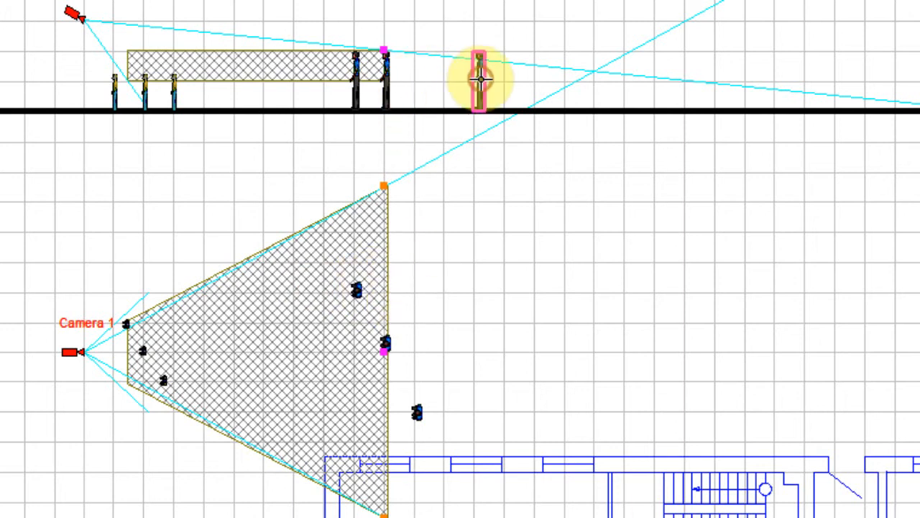
pyautogui.hotkey('ctrl', 'z')
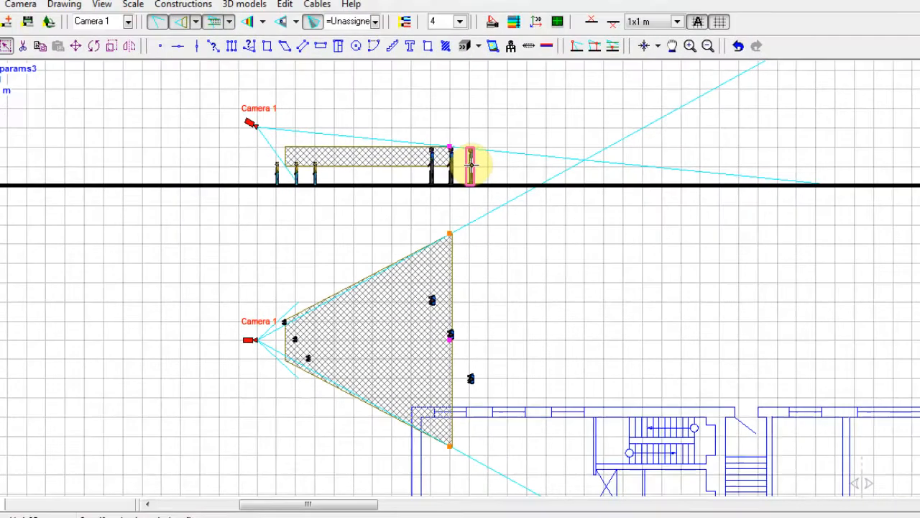
pyautogui.click(476, 94)
pyautogui.click(493, 119)
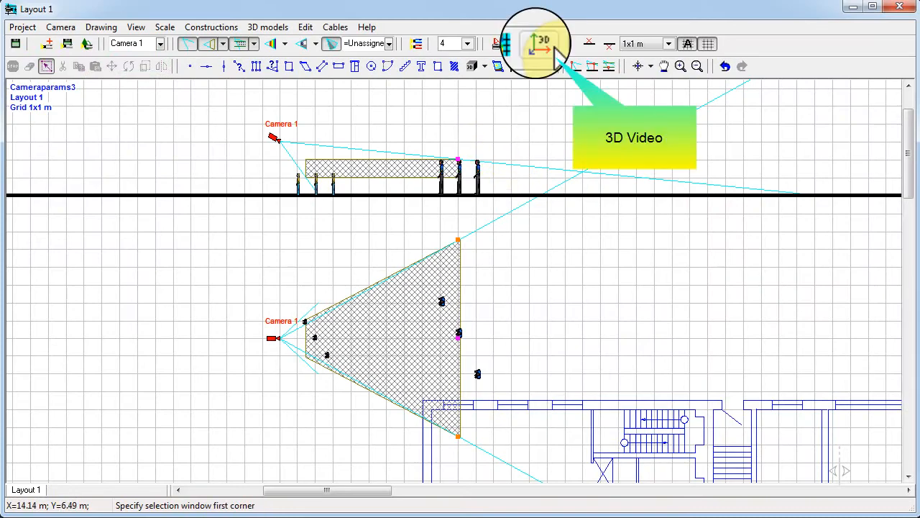
# - Open the 3D Video of Camera 1 and move the nearest adult figure about 0.5 m closer to the camera in the horizontal projection
pyautogui.click(545, 48)
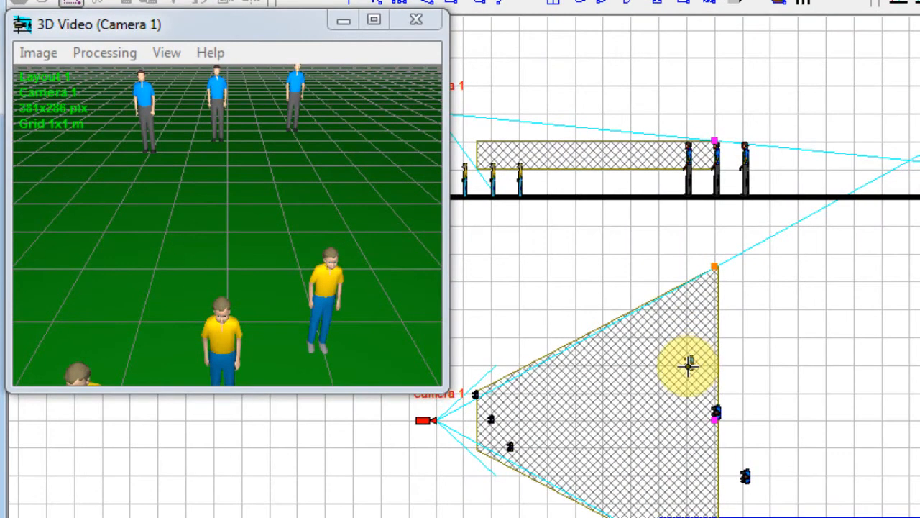
pyautogui.click(688, 366)
pyautogui.moveTo(687, 366); pyautogui.dragTo(634, 366)
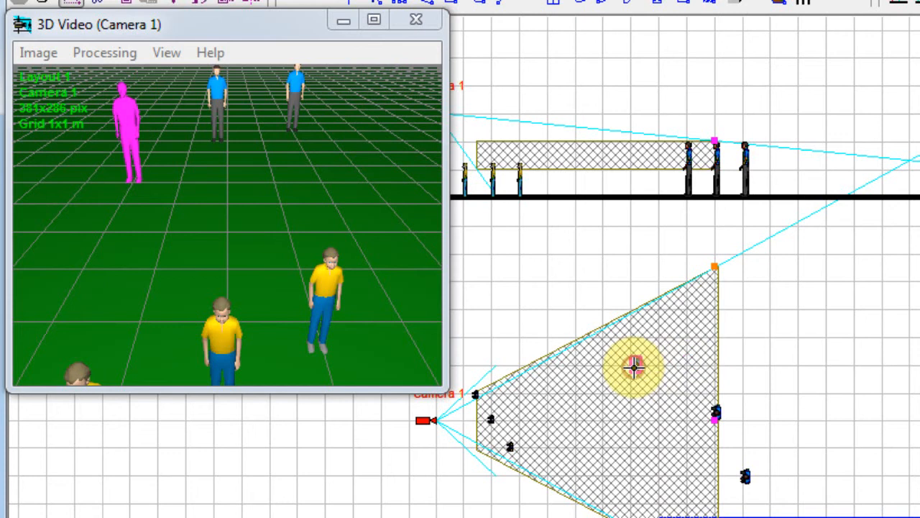
pyautogui.moveTo(667, 314); pyautogui.dragTo(668, 312)
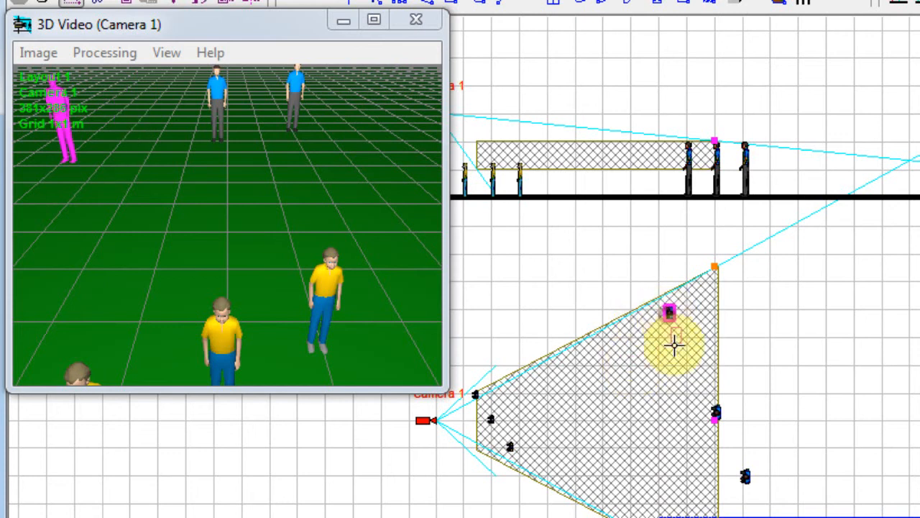
pyautogui.click(674, 371)
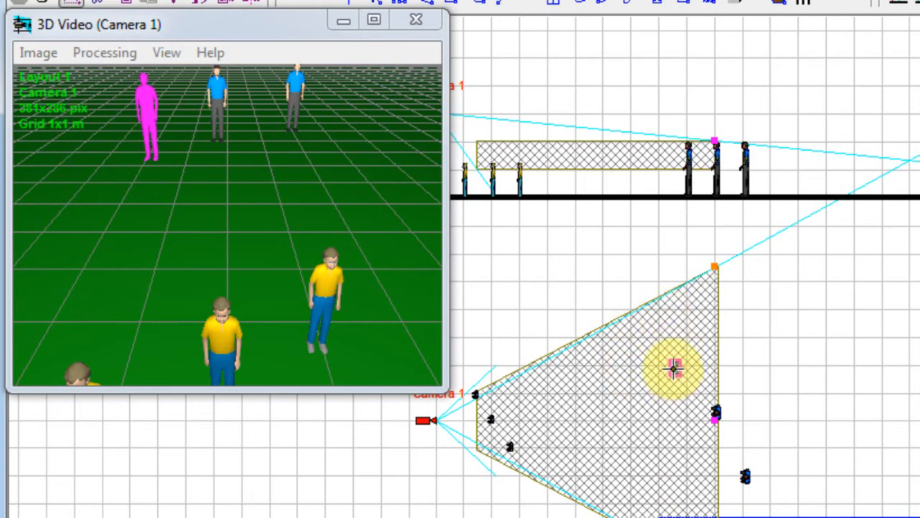
# - Select the three adult figures one by one in the vertical projection and clear the selection
pyautogui.click(685, 169)
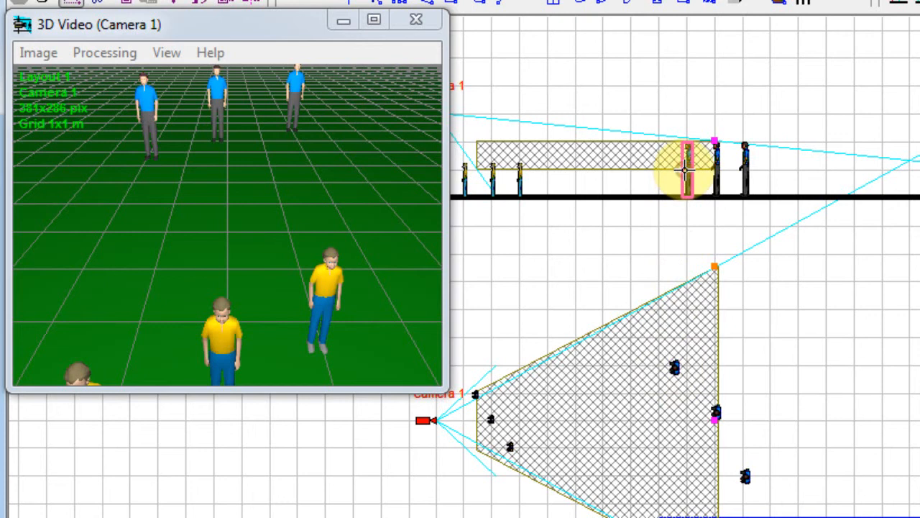
pyautogui.click(712, 164)
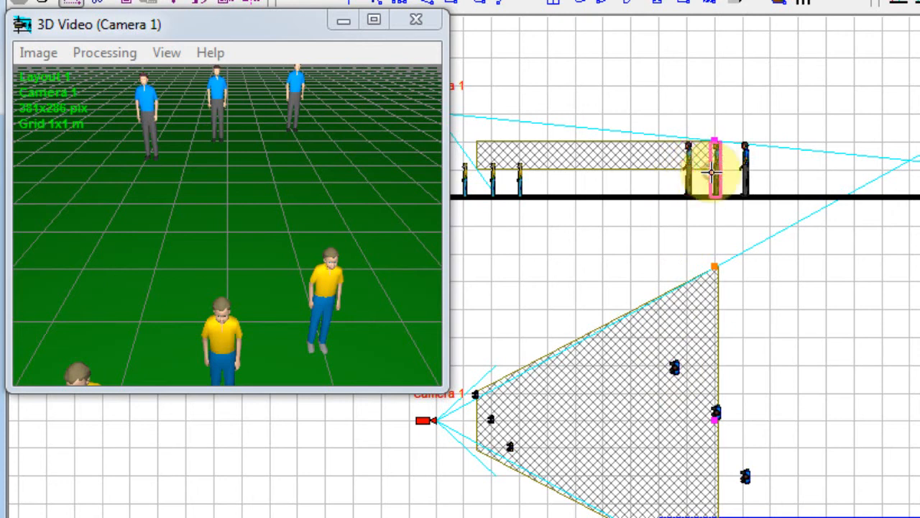
pyautogui.click(745, 167)
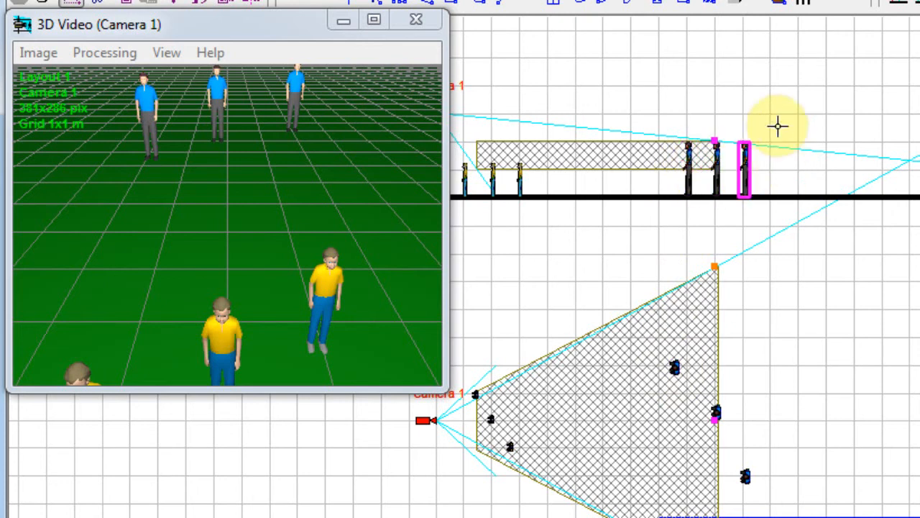
pyautogui.click(797, 145)
# - Window-select all three adult figures together, first in the horizontal and again in the vertical projection, and clear the selection
pyautogui.click(635, 323)
pyautogui.moveTo(635, 323); pyautogui.dragTo(796, 503)
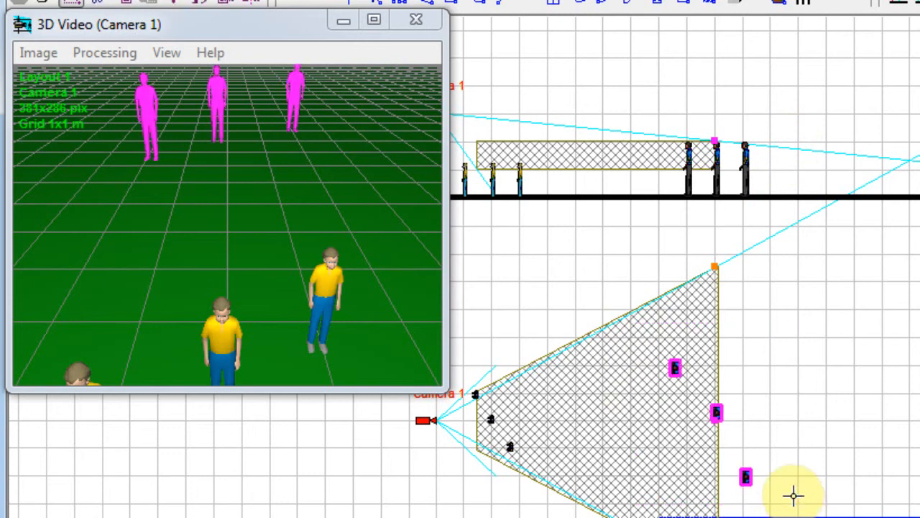
pyautogui.click(794, 412)
pyautogui.moveTo(647, 91); pyautogui.dragTo(791, 263)
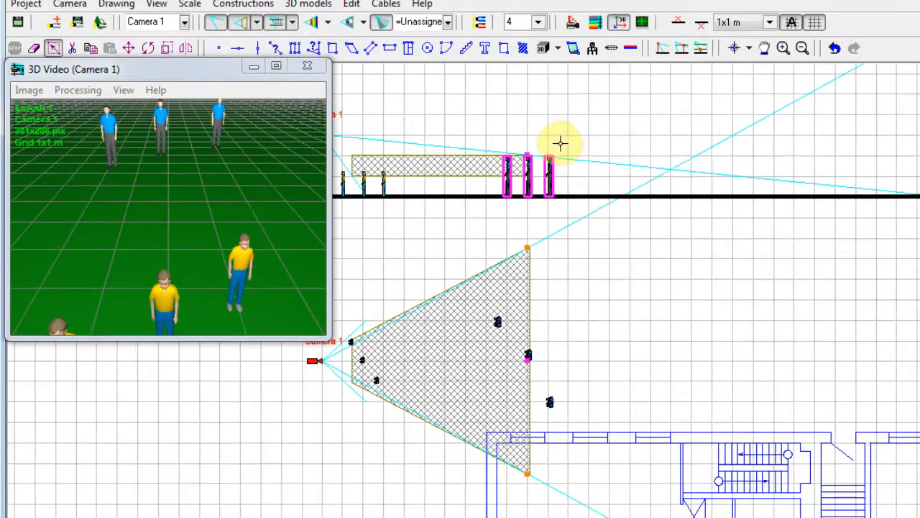
pyautogui.moveTo(560, 143); pyautogui.dragTo(579, 157)
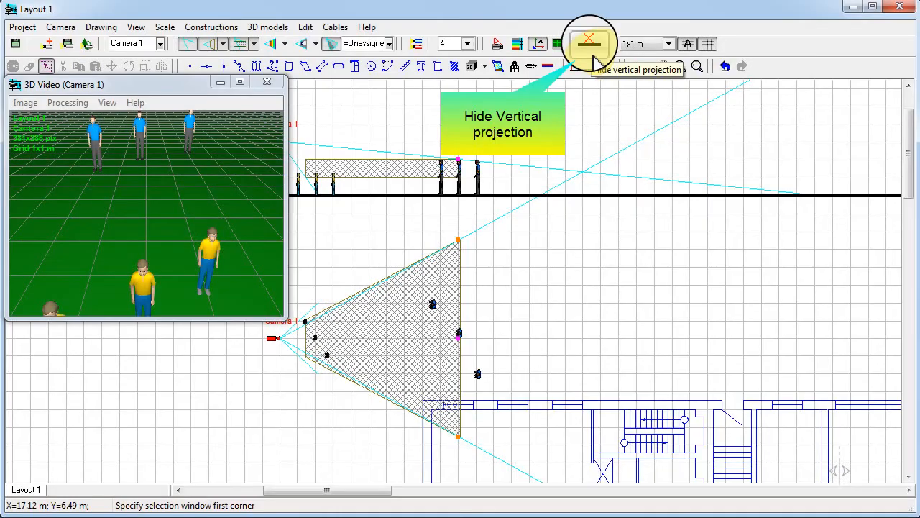
# - Switch the vertical and horizontal projections off and on in turn, leaving only the horizontal projection displayed
pyautogui.click(591, 47)
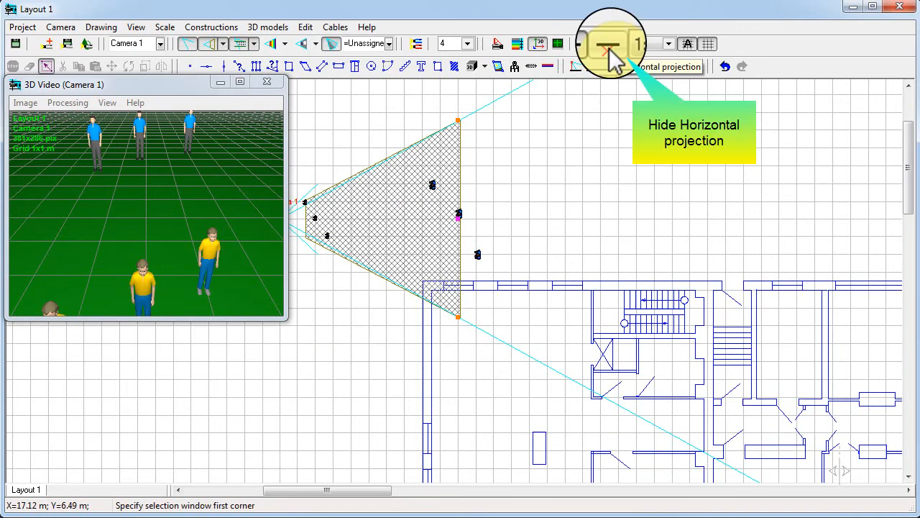
pyautogui.click(608, 45)
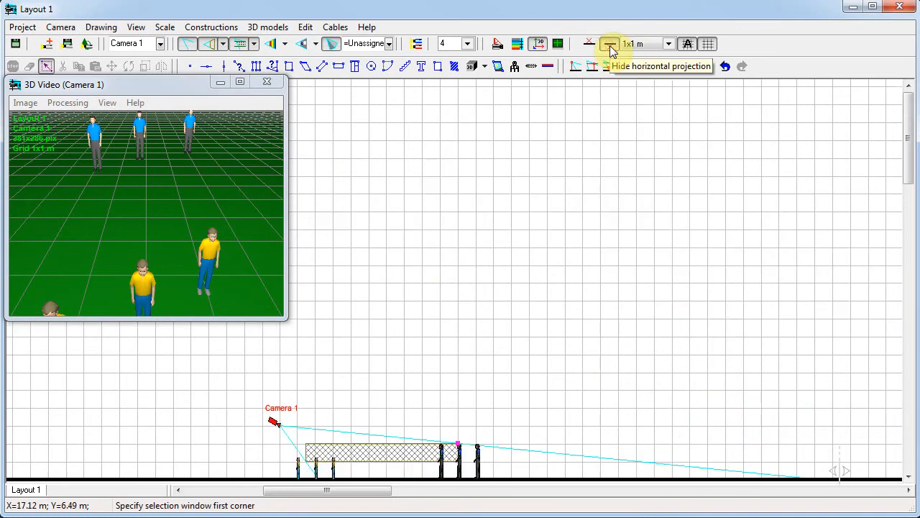
pyautogui.click(610, 45)
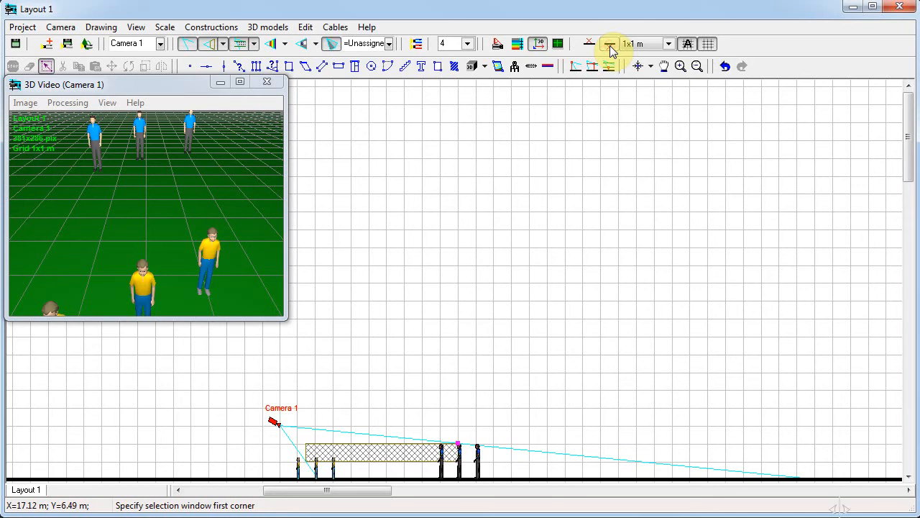
pyautogui.moveTo(395, 432)
pyautogui.mouseDown(button='middle')
pyautogui.moveTo(495, 246)
pyautogui.moveTo(511, 180)
pyautogui.mouseUp(button='middle')
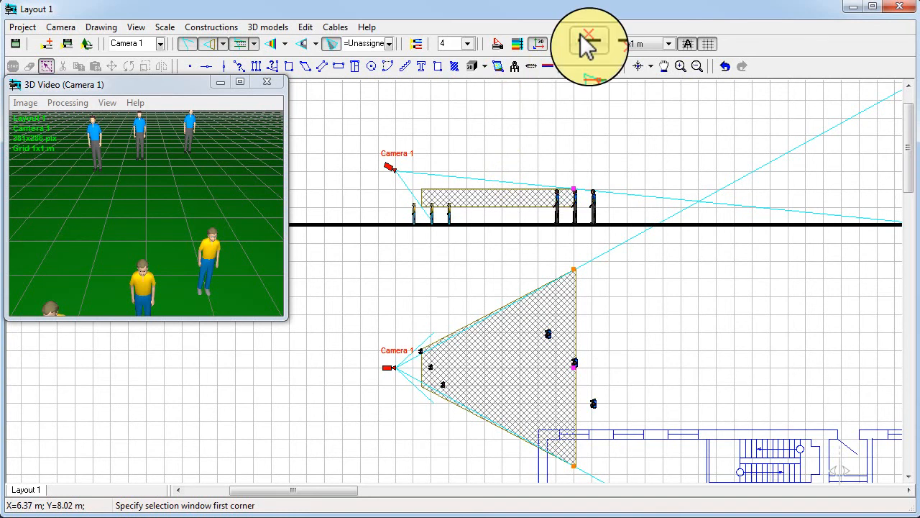
pyautogui.click(588, 43)
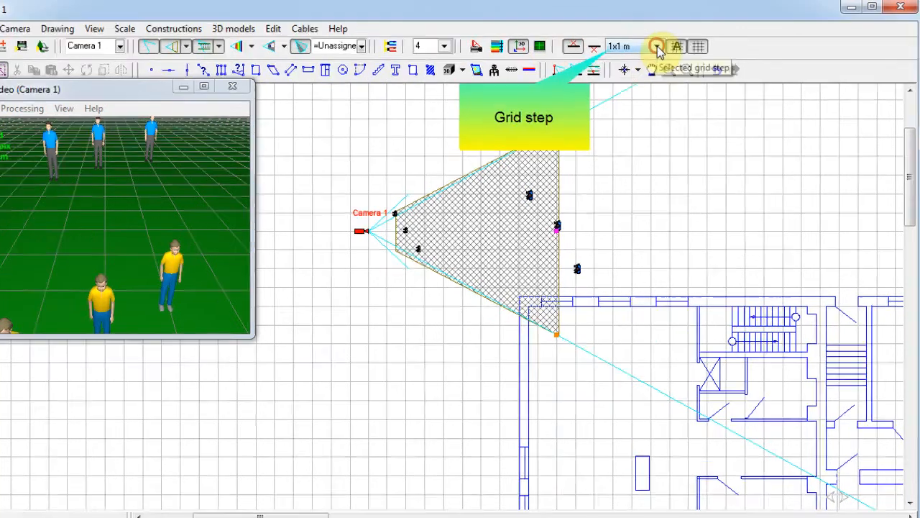
# - Try different grid steps, including 5x5 m, 50x50 m and 0.1x0.1 m
pyautogui.click(668, 44)
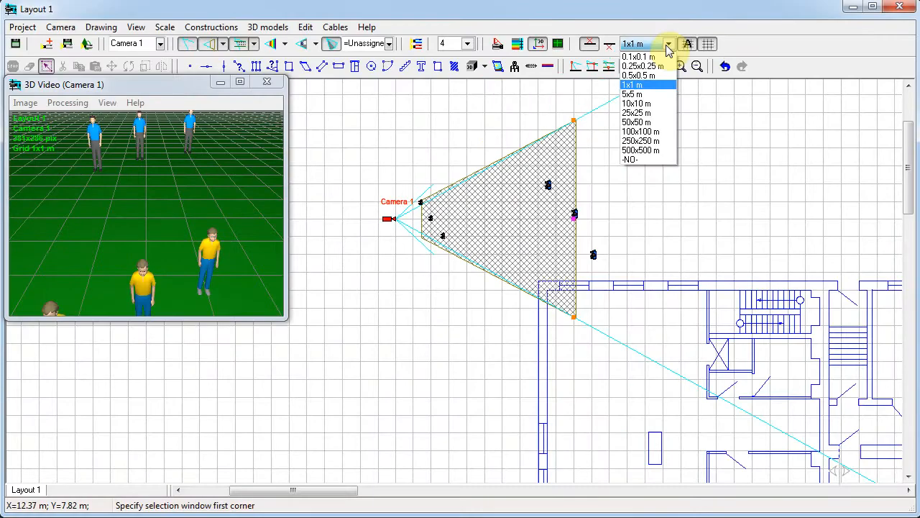
pyautogui.click(654, 94)
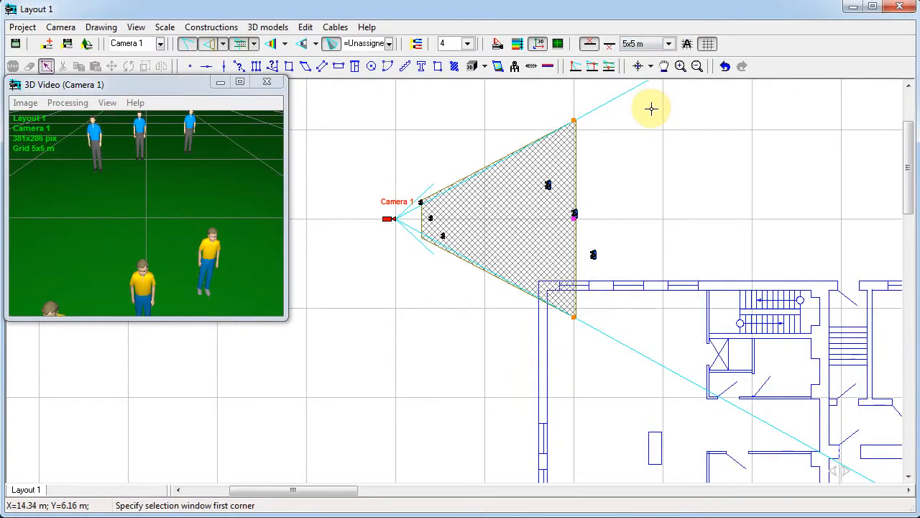
pyautogui.click(669, 45)
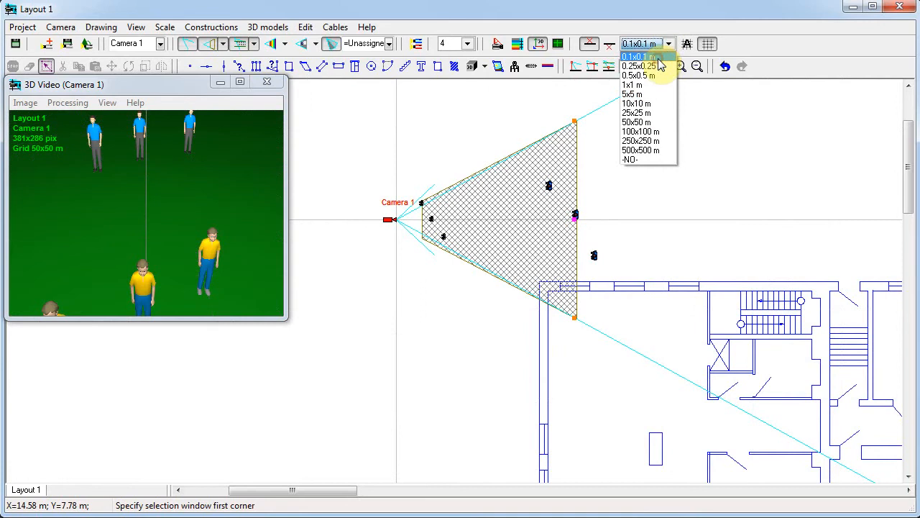
pyautogui.click(655, 57)
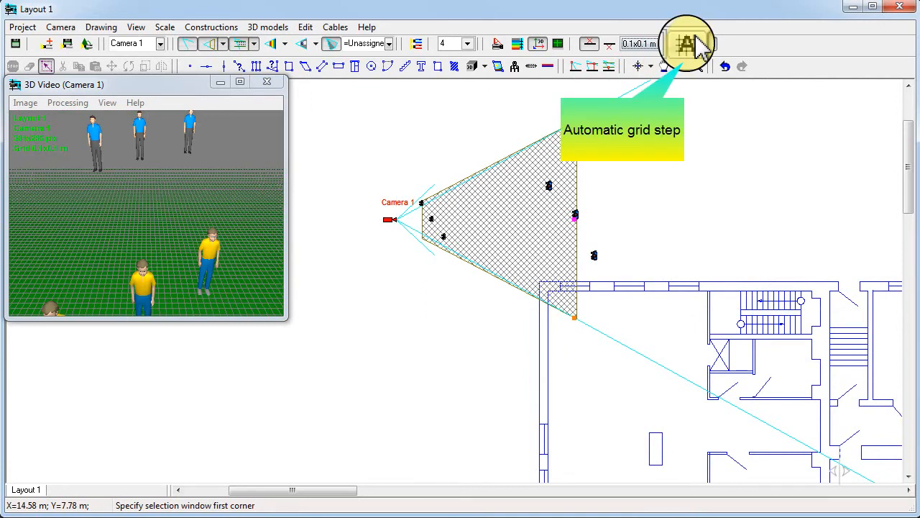
# - Enable the automatic grid step and turn the grid display off and back on
pyautogui.click(689, 45)
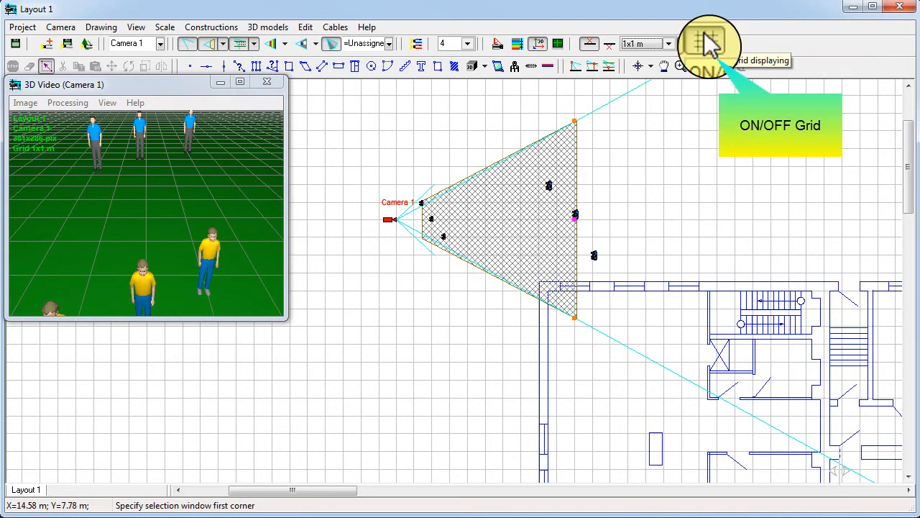
pyautogui.click(708, 44)
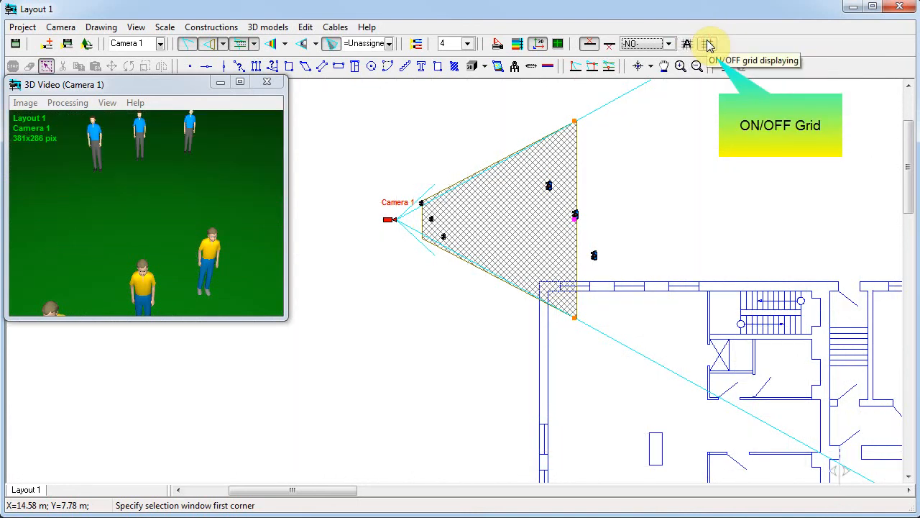
pyautogui.click(708, 45)
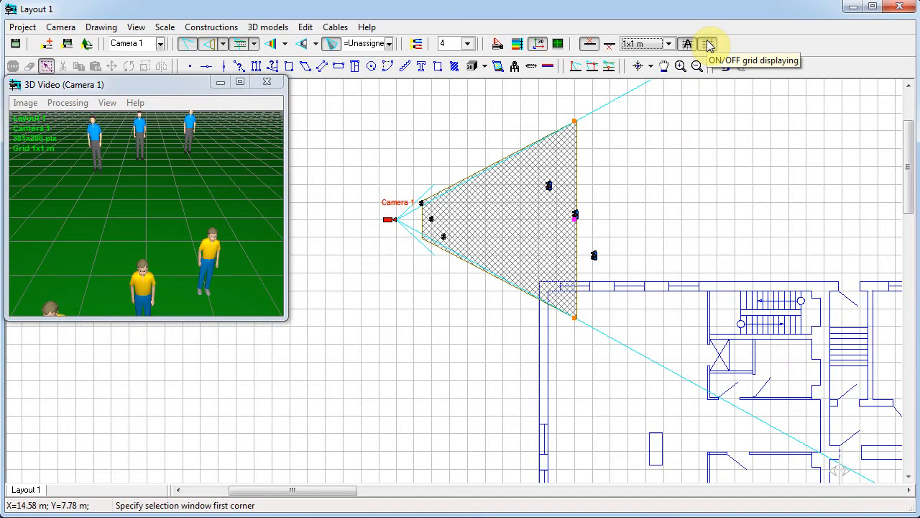
# - Toggle the grid display off and back on, and close the 3D Video window
pyautogui.click(708, 45)
pyautogui.click(708, 44)
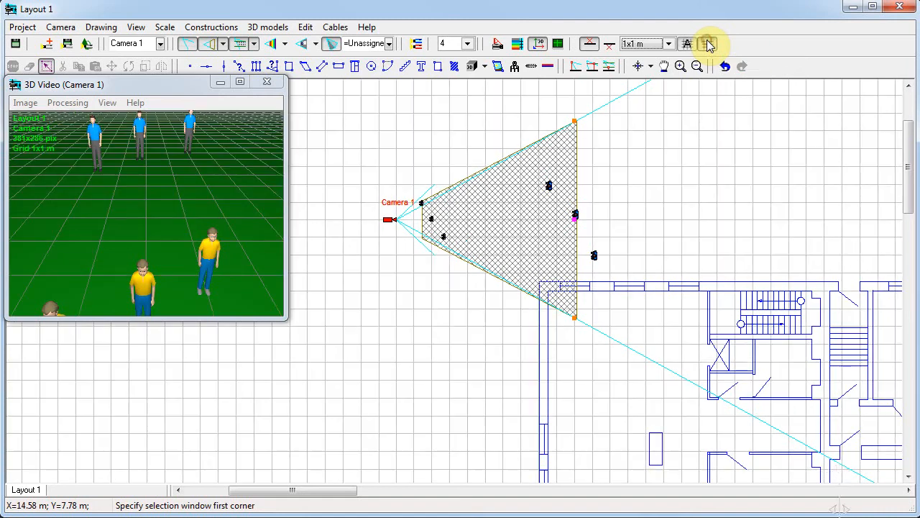
pyautogui.click(267, 82)
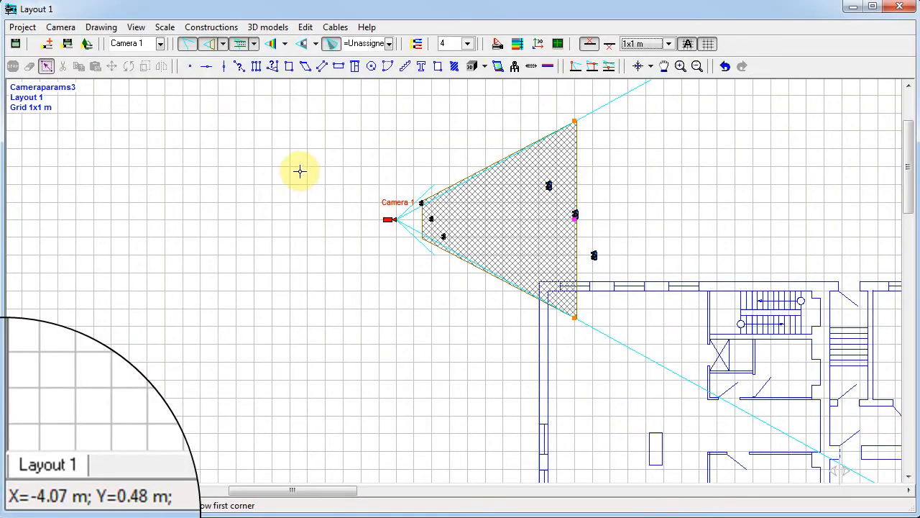
# - Set the coordinate origin at several points in turn in the empty area below Camera 1
pyautogui.click(127, 27)
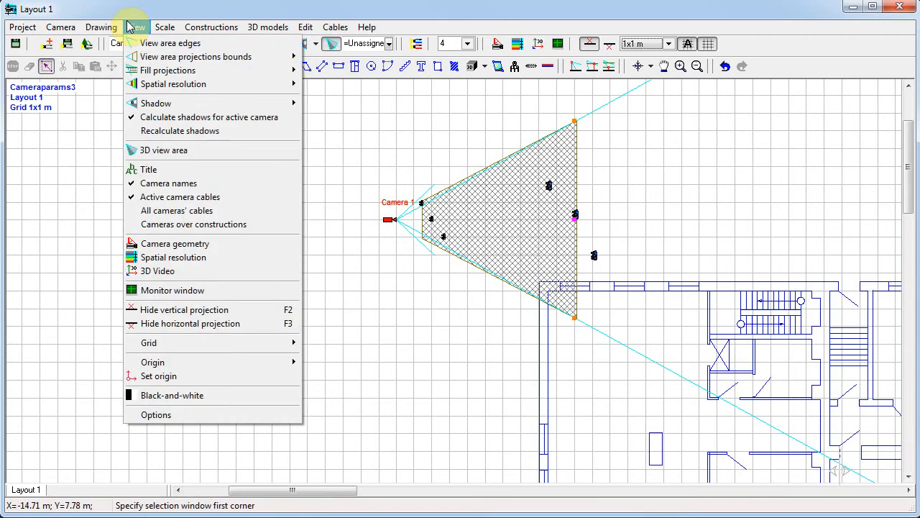
pyautogui.moveTo(167, 362)
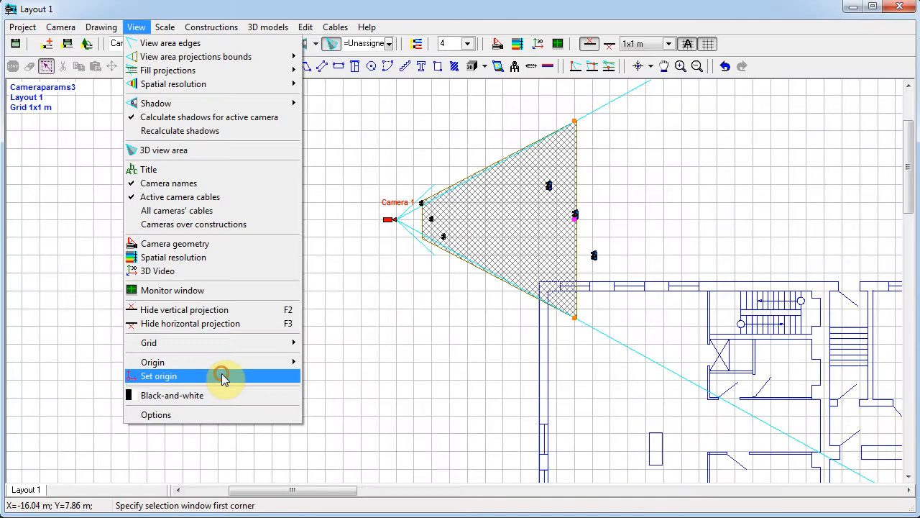
pyautogui.click(223, 376)
pyautogui.click(297, 323)
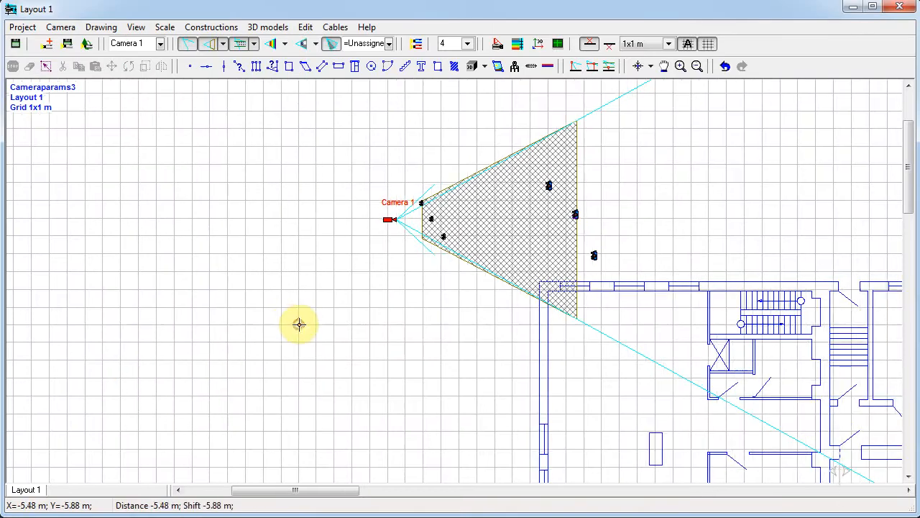
pyautogui.click(351, 334)
pyautogui.click(386, 333)
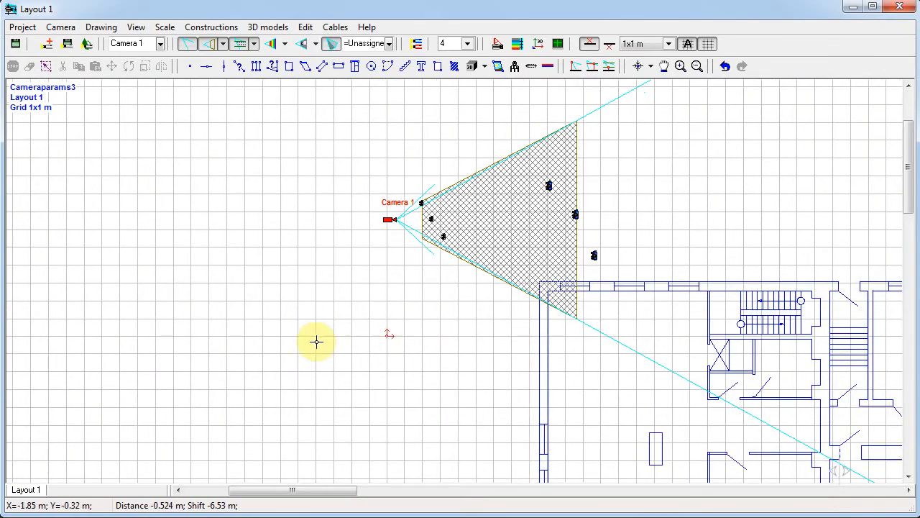
pyautogui.click(262, 335)
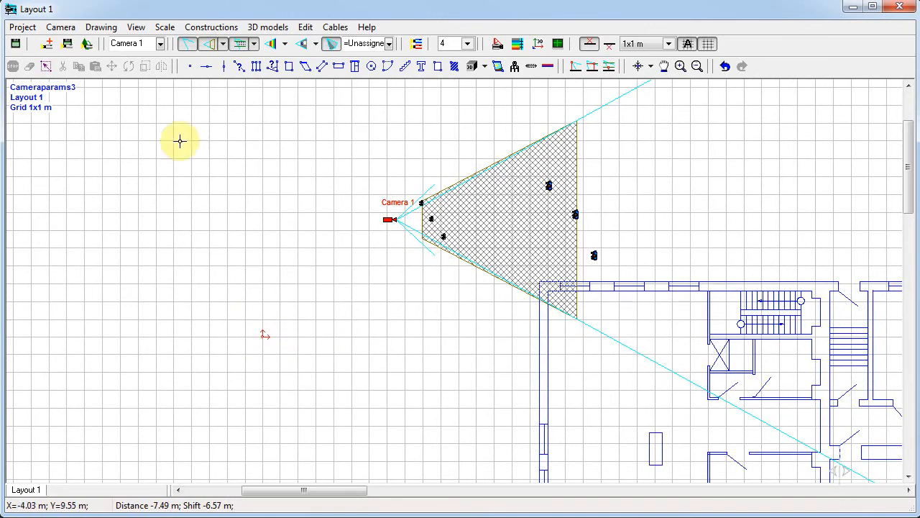
# - Return the coordinate origin to the position of Camera 1
pyautogui.click(135, 27)
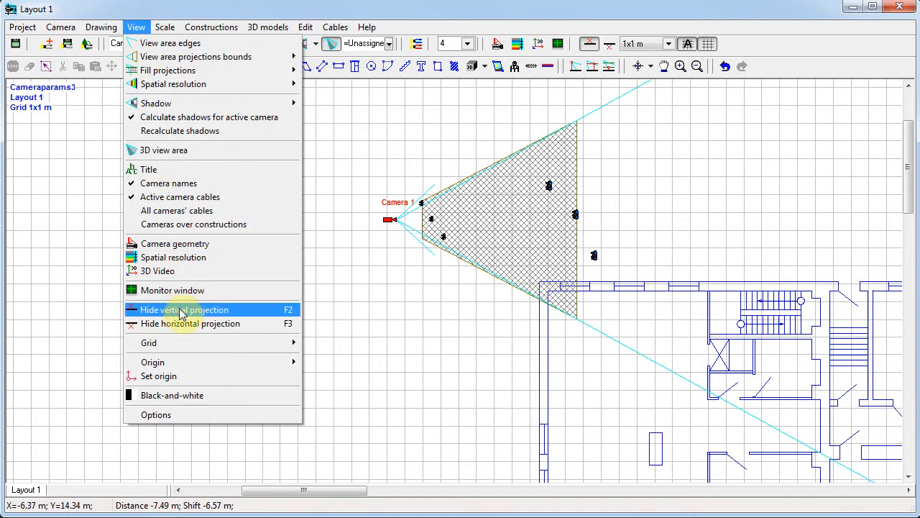
pyautogui.moveTo(211, 361)
pyautogui.click(311, 364)
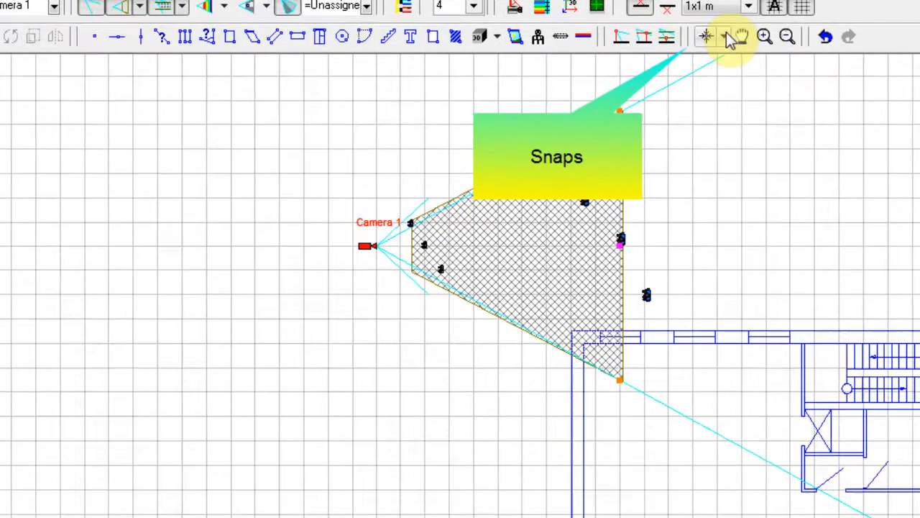
# - Show the Global snap panel and draw a long, narrow rectangle just above the camera's view area
pyautogui.click(651, 67)
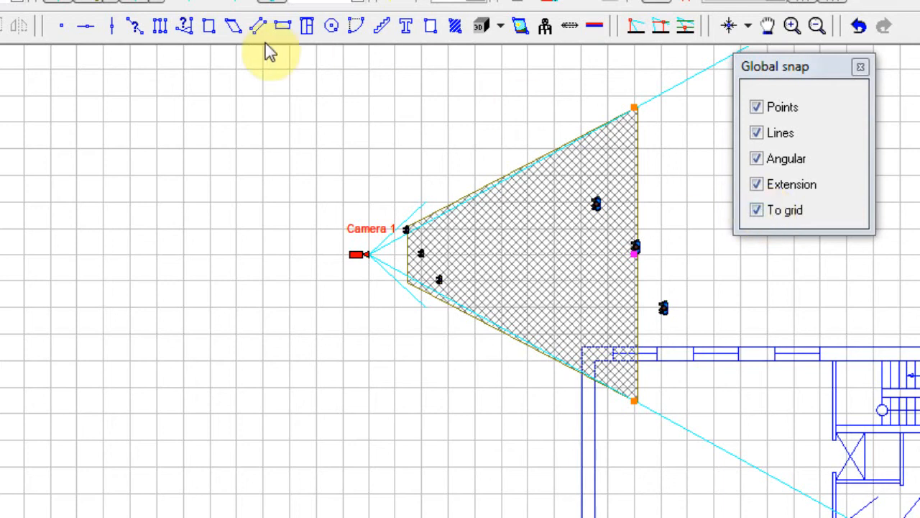
pyautogui.click(210, 28)
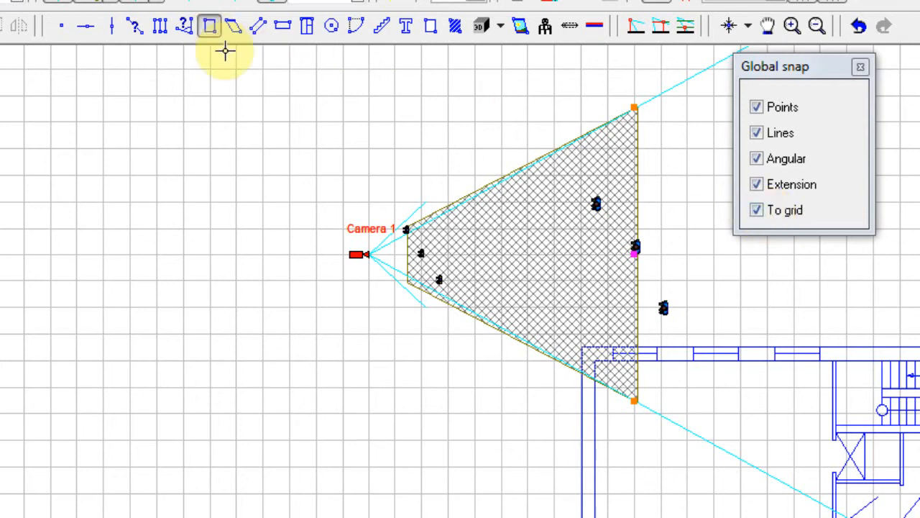
pyautogui.click(433, 81)
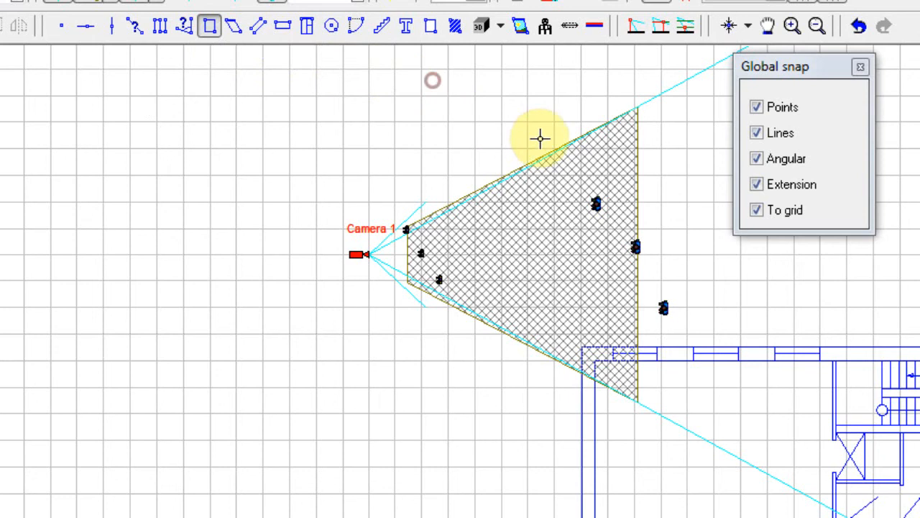
pyautogui.click(617, 110)
# - Turn off the Points, Lines, Angular, Extension and To grid snaps
pyautogui.click(757, 107)
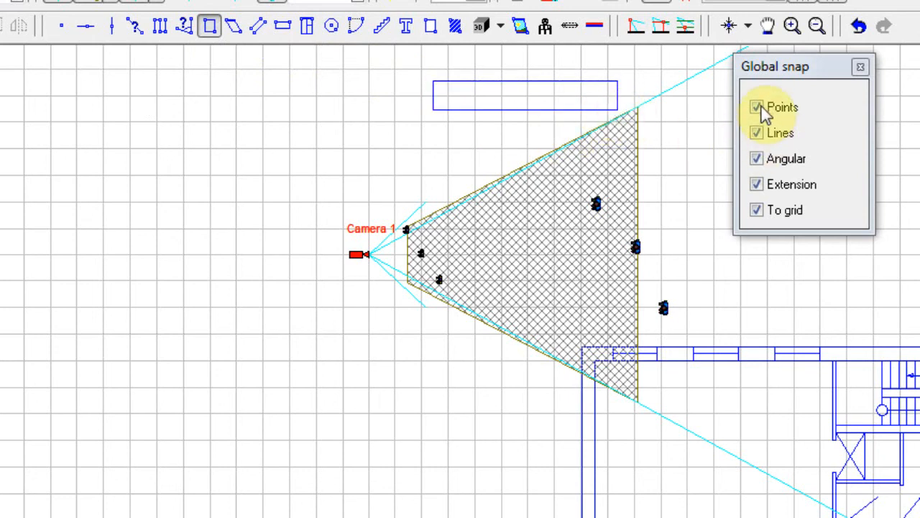
pyautogui.click(757, 133)
pyautogui.click(756, 159)
pyautogui.click(756, 185)
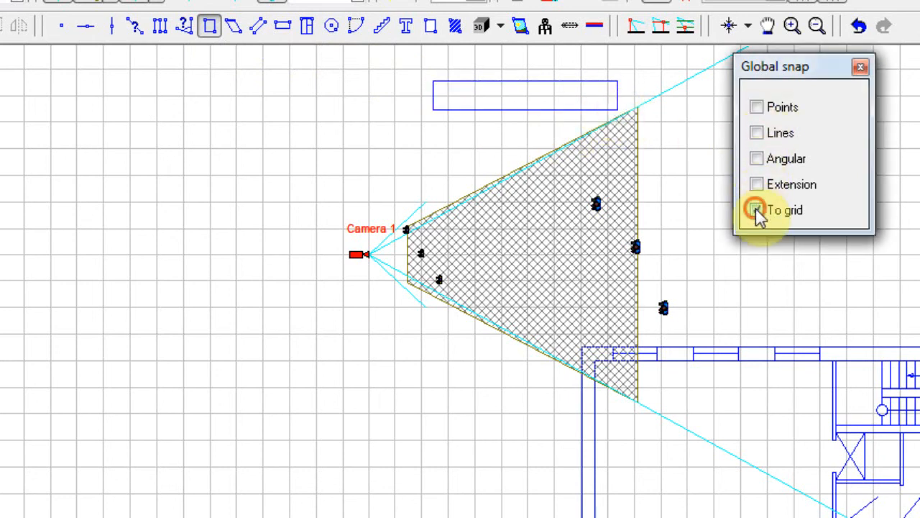
pyautogui.click(757, 210)
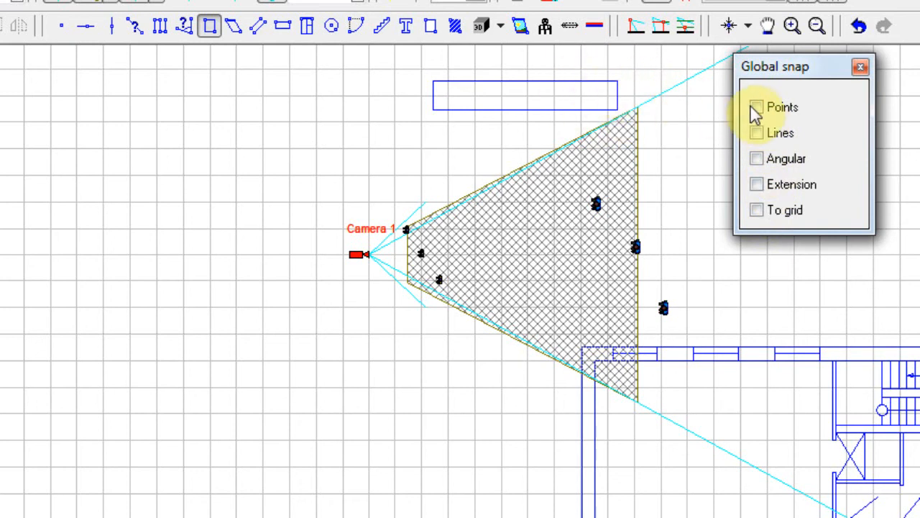
# - Enable the Points, Lines and Angular snaps one after another
pyautogui.click(755, 108)
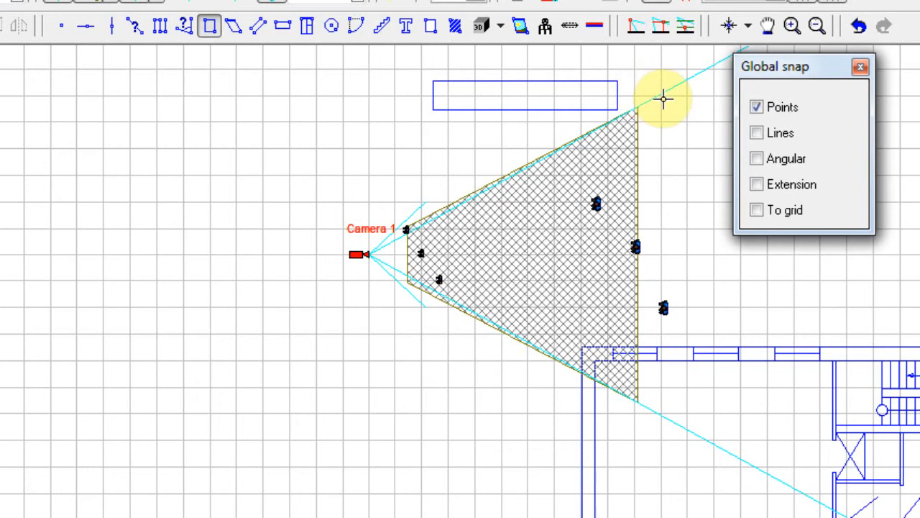
pyautogui.click(756, 134)
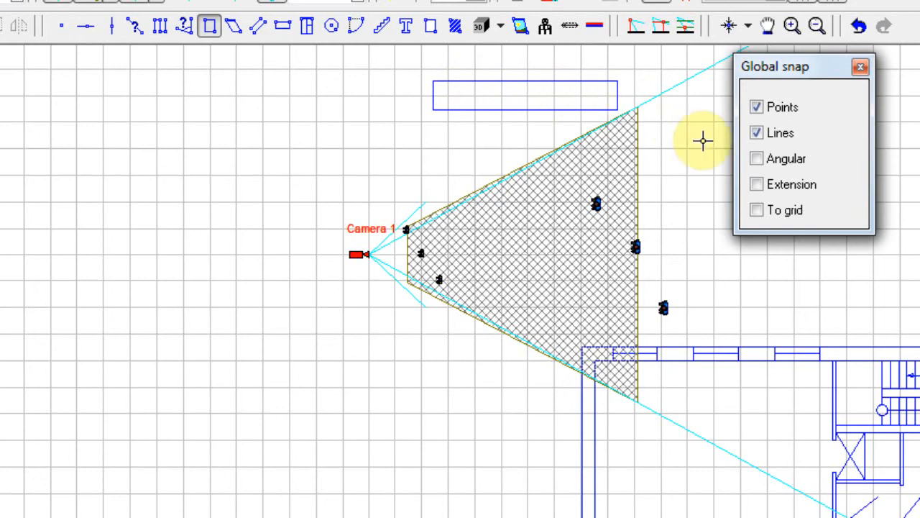
pyautogui.click(755, 159)
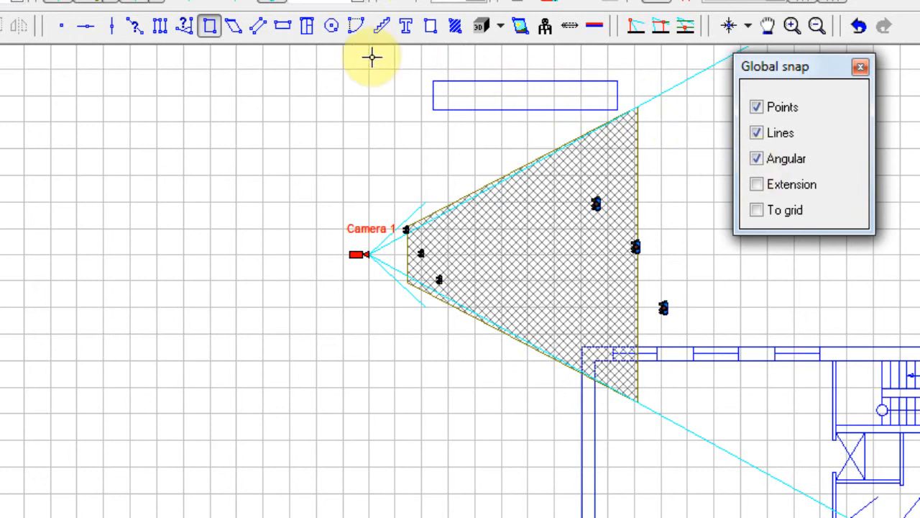
# - Activate the line tool, turn off the Angular snap, and enable the Extension and To grid snaps
pyautogui.click(137, 28)
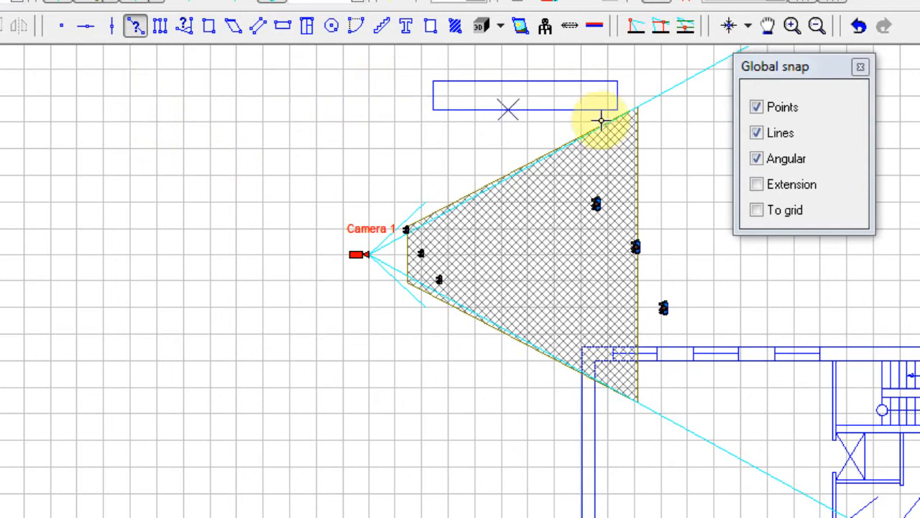
pyautogui.click(756, 158)
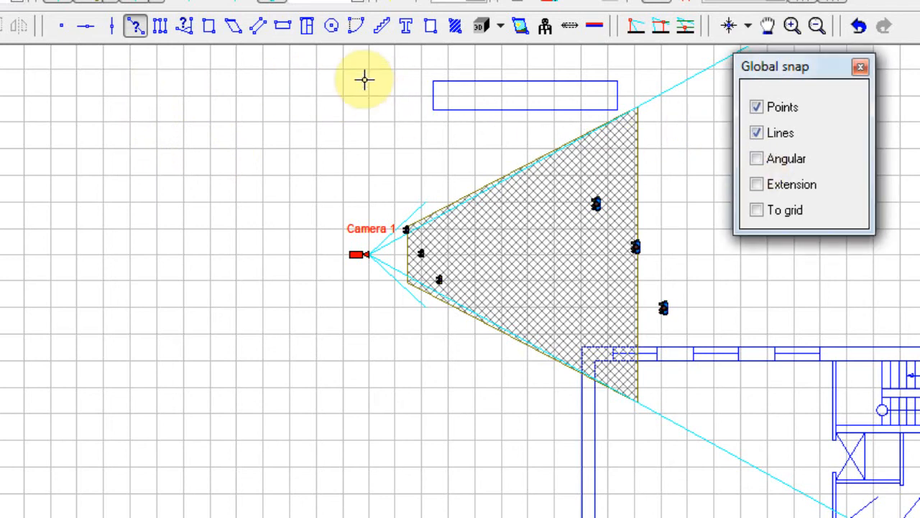
pyautogui.click(757, 185)
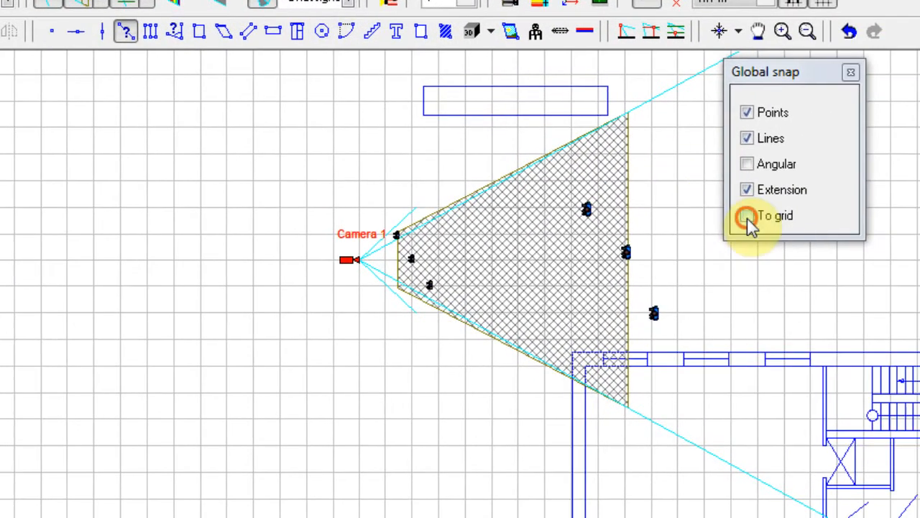
pyautogui.click(747, 217)
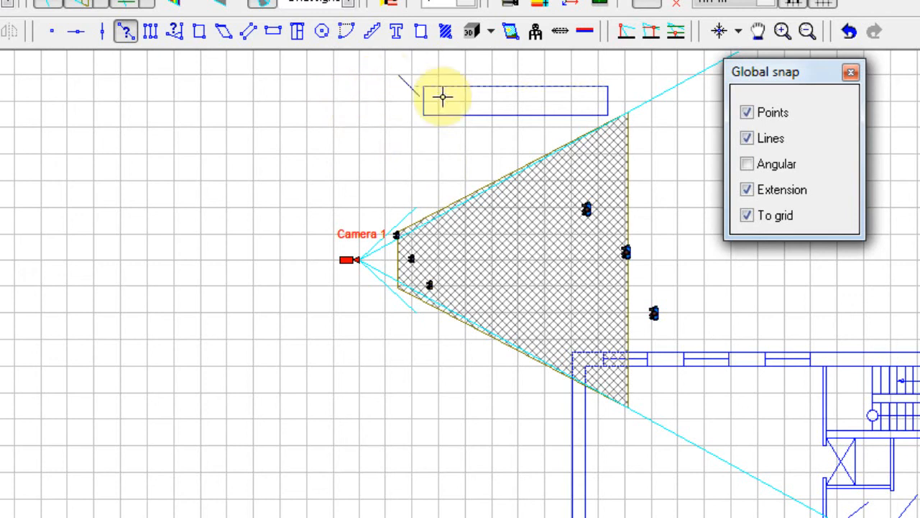
# - Close the Global snap panel, disable and re-enable snaps as a whole, and leave the line tool
pyautogui.click(849, 72)
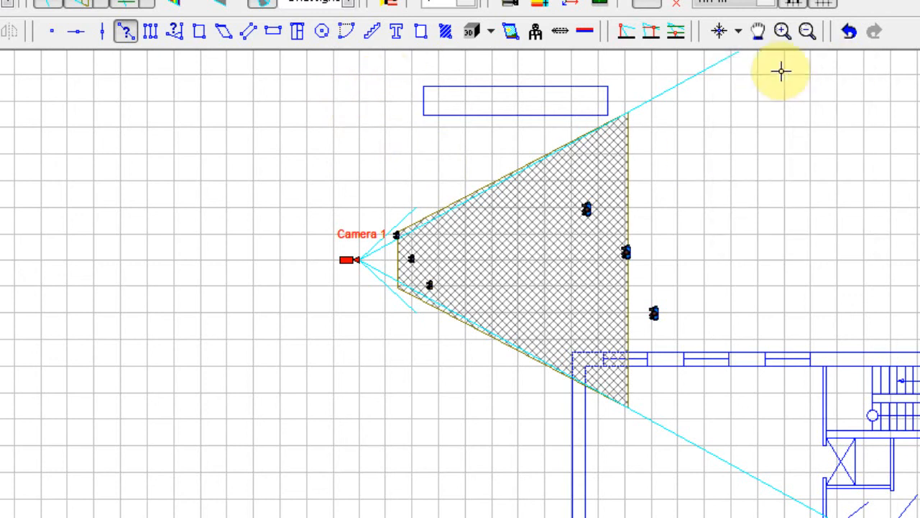
pyautogui.click(738, 33)
pyautogui.click(740, 184)
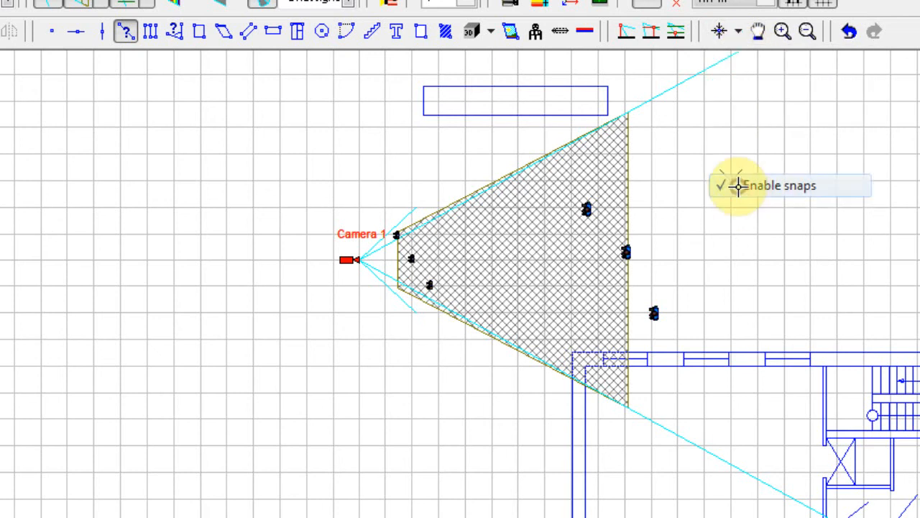
pyautogui.click(739, 32)
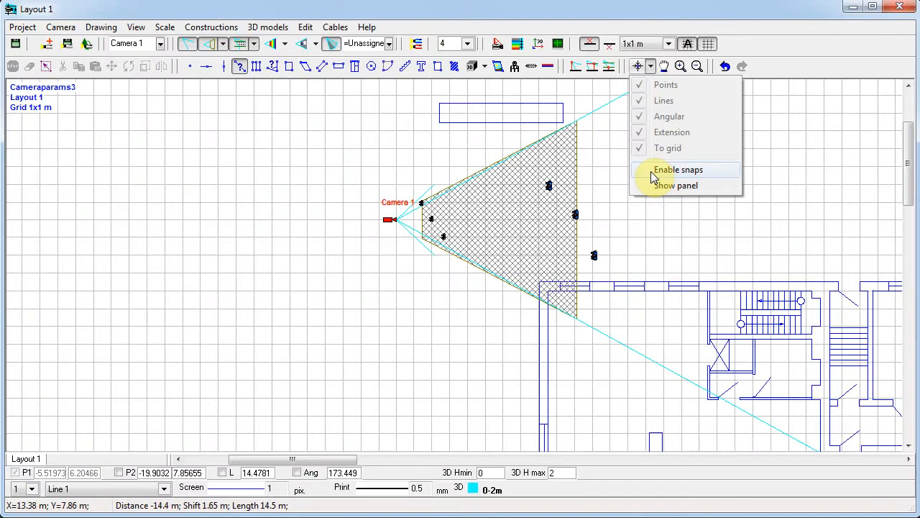
pyautogui.click(650, 173)
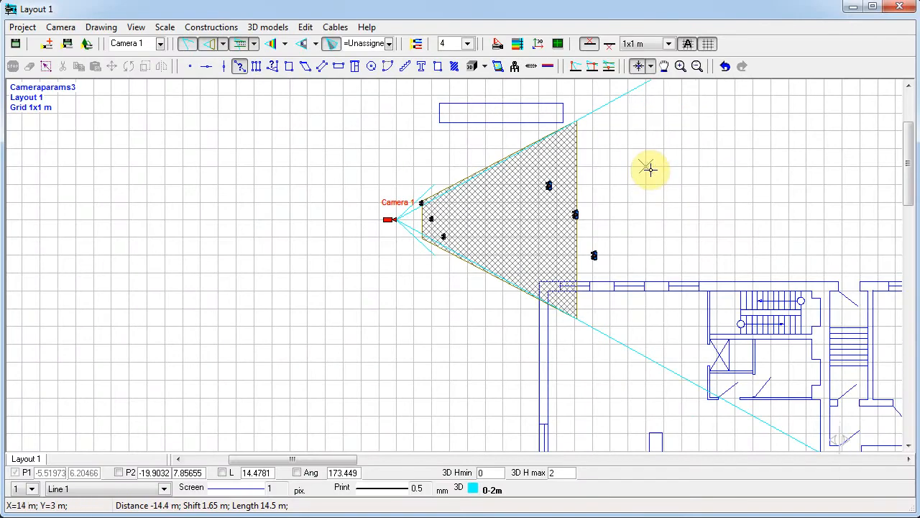
pyautogui.press('Escape')
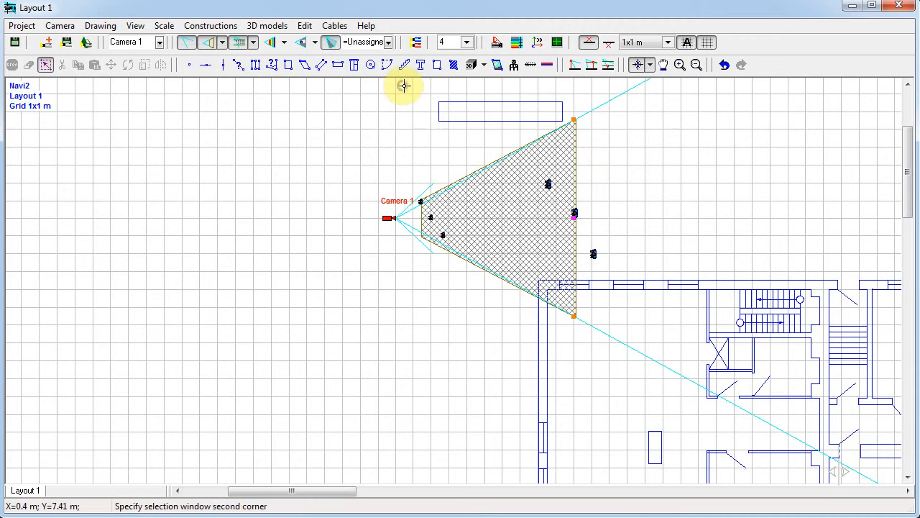
# - Window-select the rectangle together with the figures in the camera's view area and delete them
pyautogui.click(582, 344)
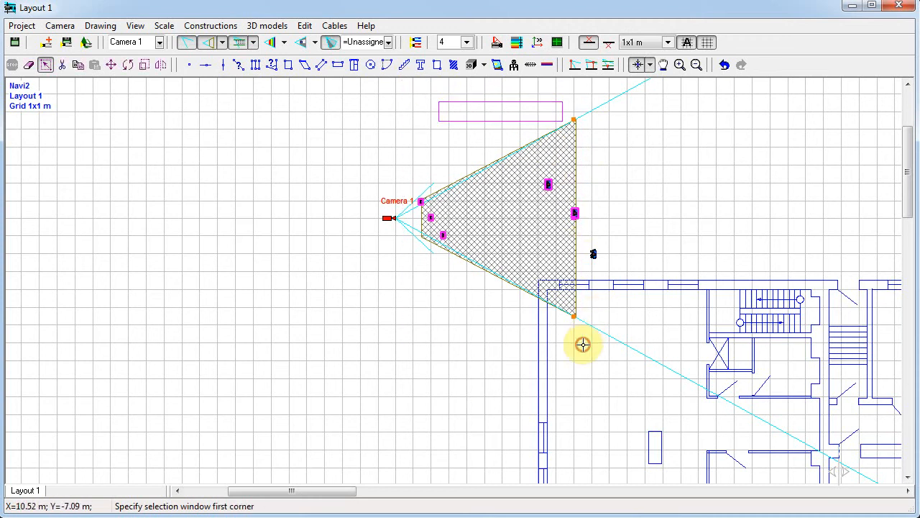
pyautogui.press('Delete')
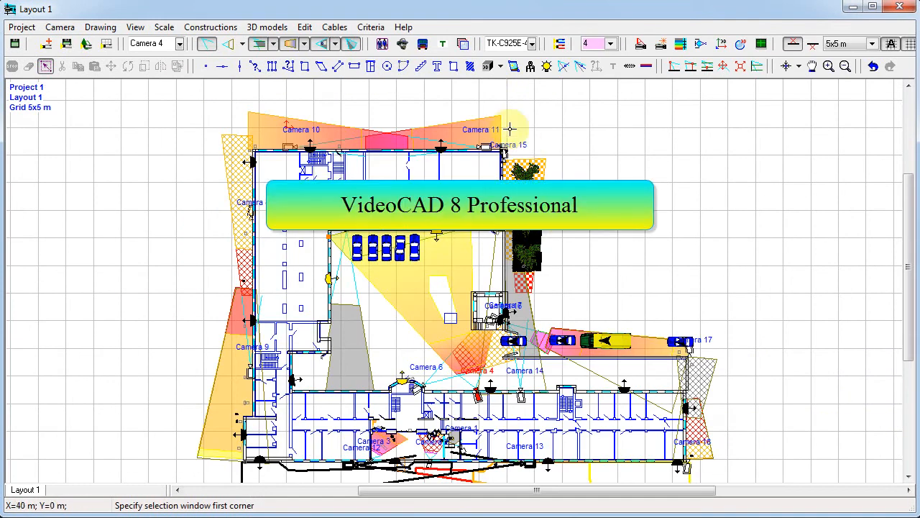
# - Open the Layers window for the multi-camera building layout
pyautogui.click(465, 44)
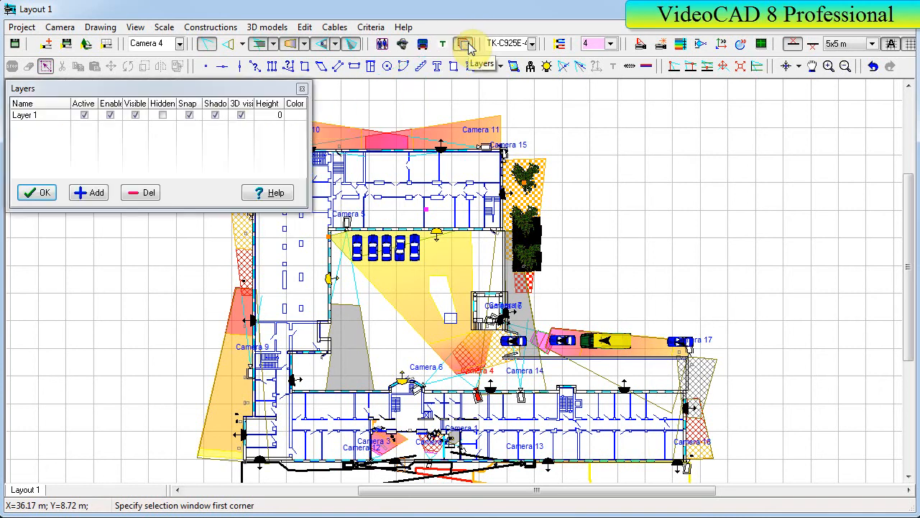
pyautogui.click(112, 27)
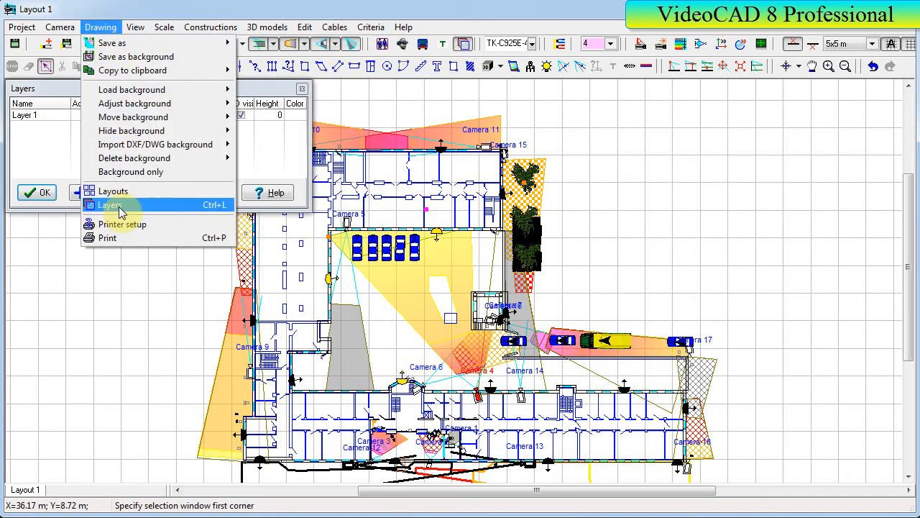
pyautogui.click(101, 9)
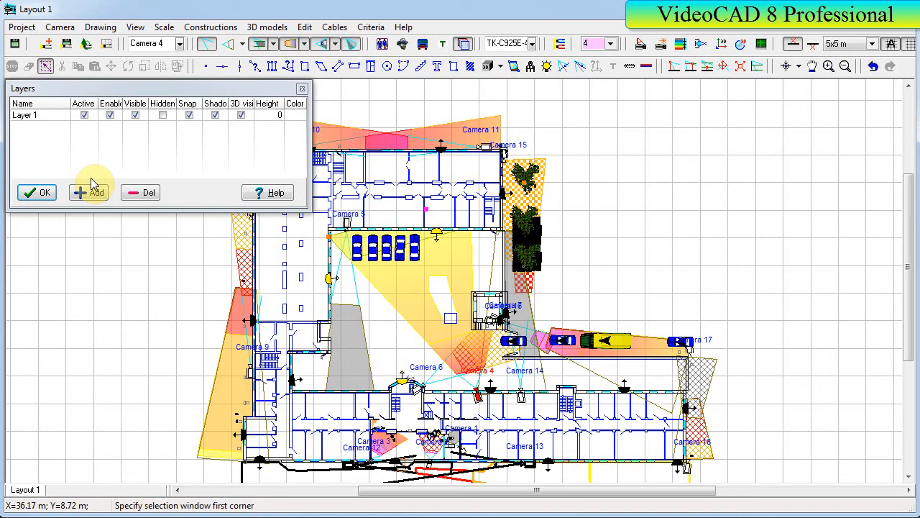
# - Add three new layers to the layout
pyautogui.click(89, 192)
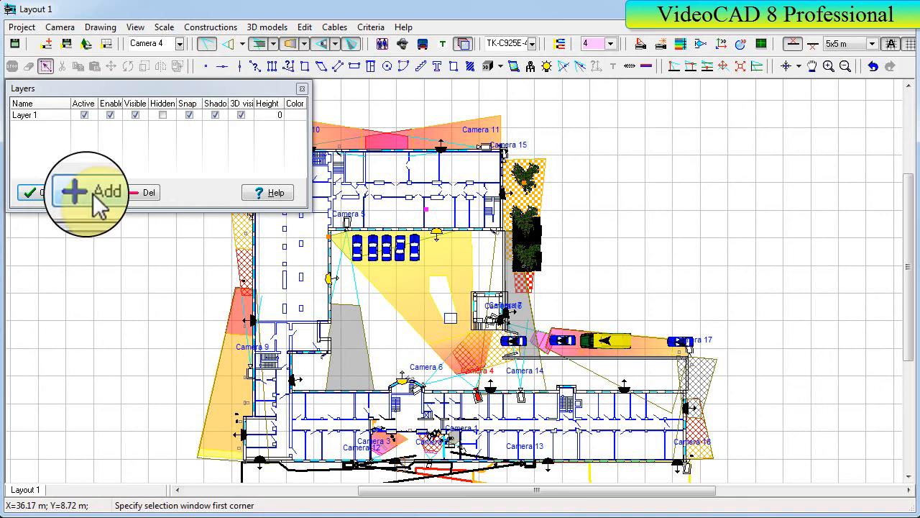
pyautogui.click(89, 193)
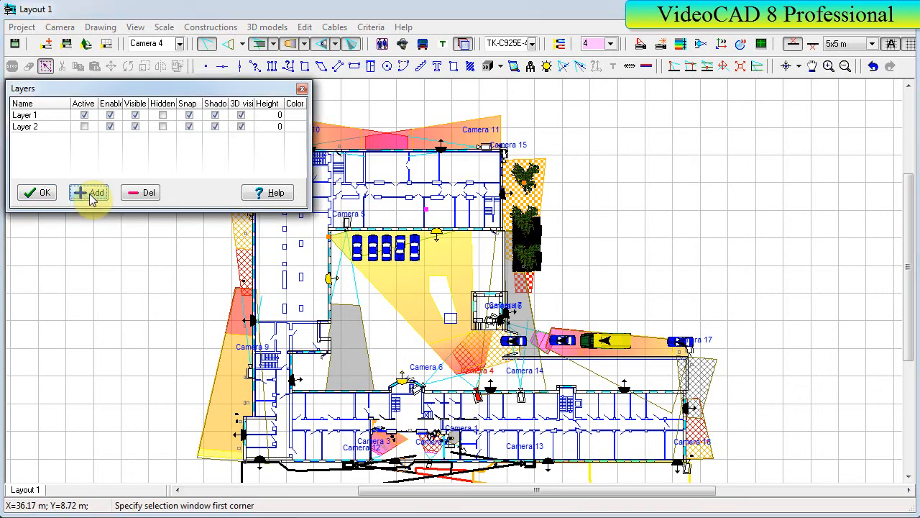
pyautogui.click(89, 193)
pyautogui.click(90, 192)
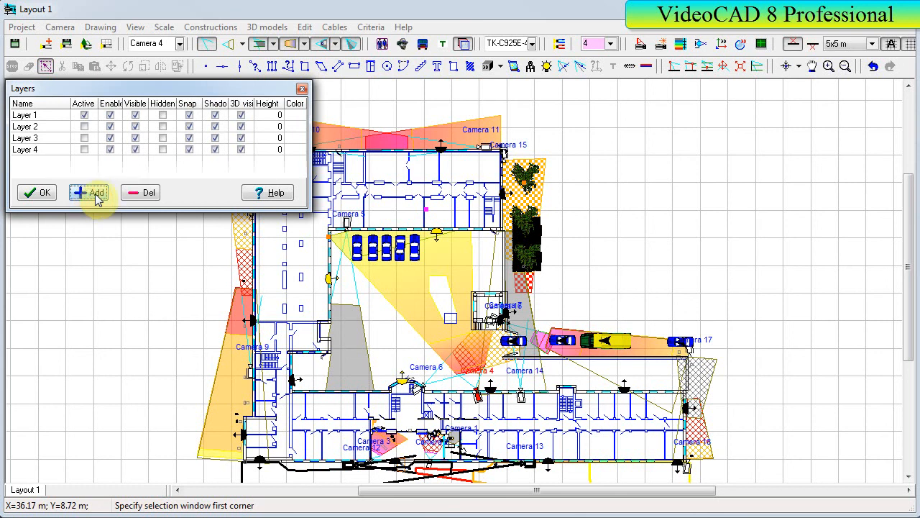
# - Delete Layer 4 and Layer 3, and make Layer 2 the active layer in the widened Layers window
pyautogui.click(148, 192)
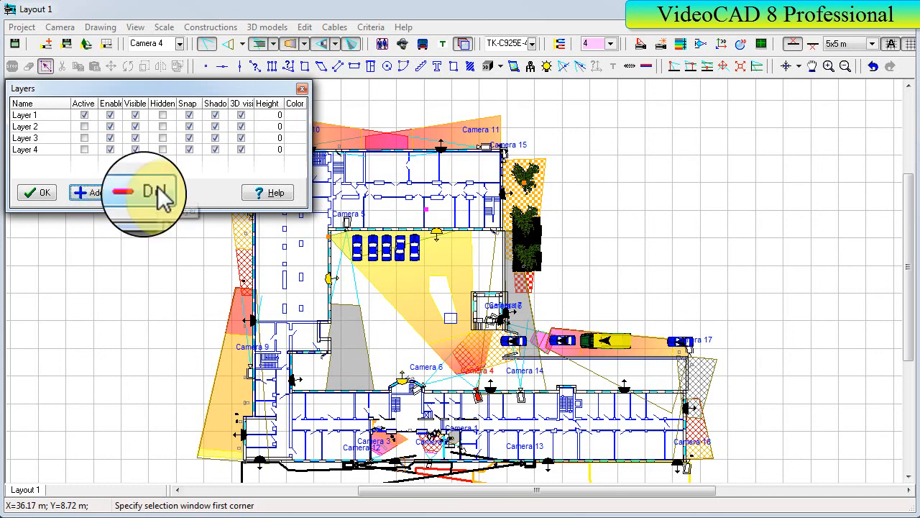
pyautogui.click(147, 193)
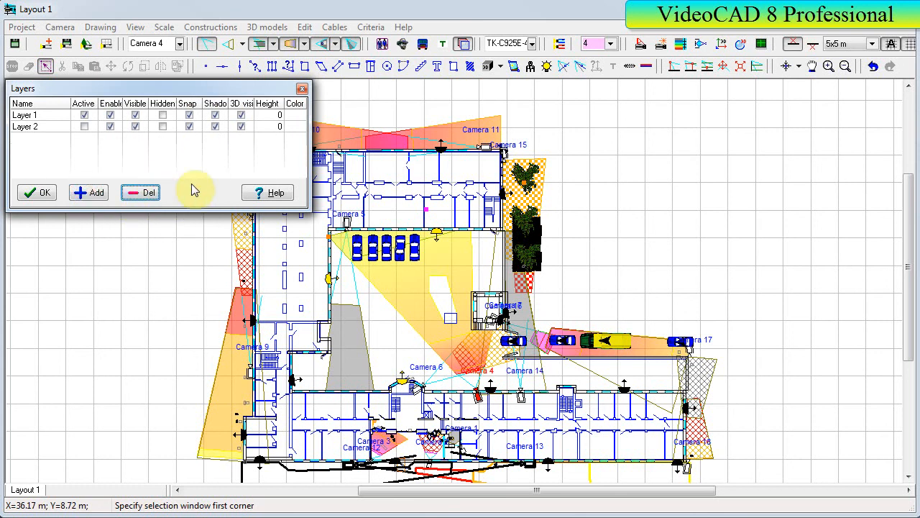
pyautogui.moveTo(309, 153); pyautogui.dragTo(446, 154)
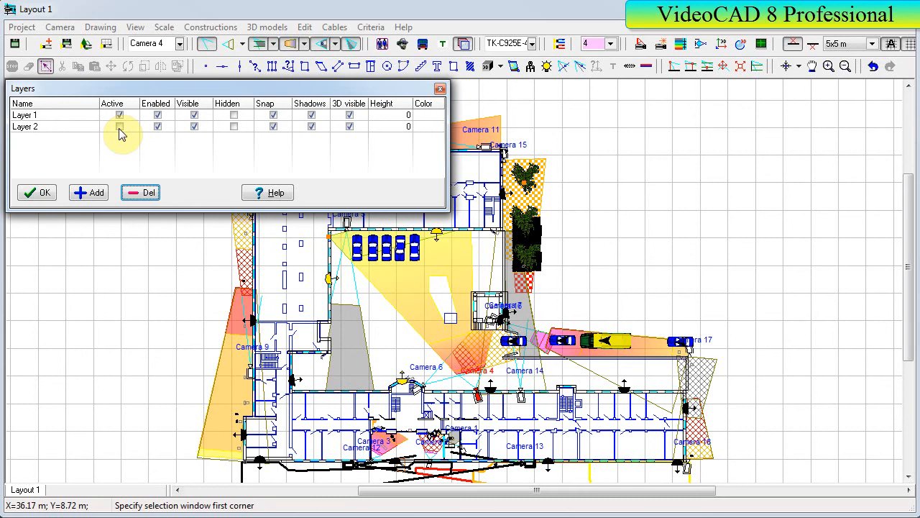
pyautogui.click(120, 128)
# - Try window-selecting the building's figures with Layer 1 disabled, and repeat the selection with the layer re-enabled
pyautogui.click(158, 116)
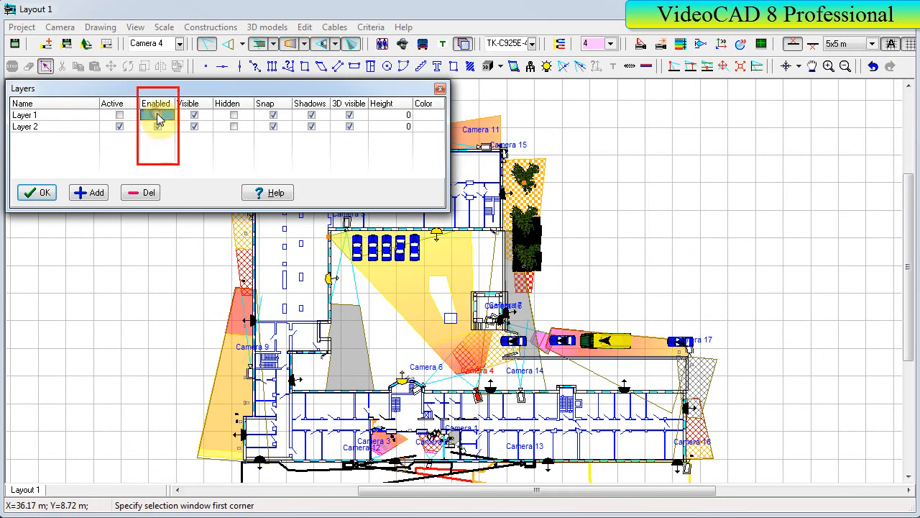
pyautogui.click(171, 245)
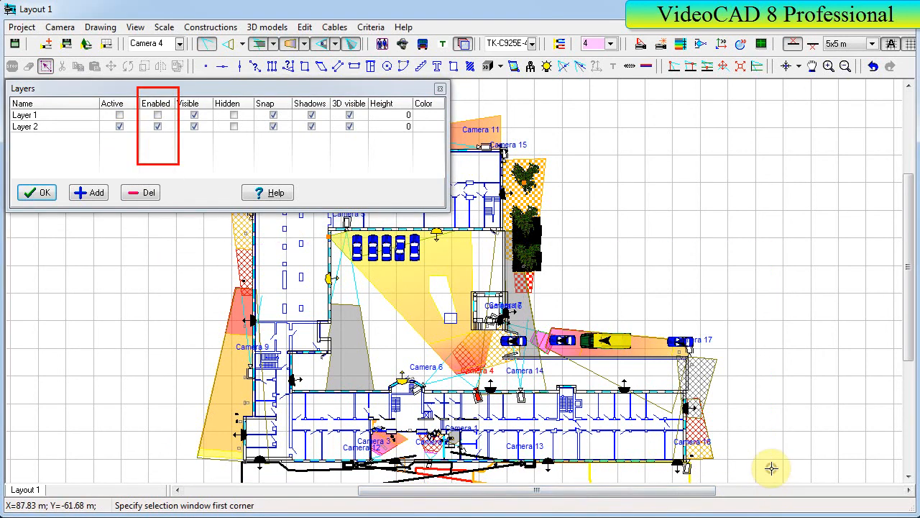
pyautogui.click(156, 115)
pyautogui.click(178, 281)
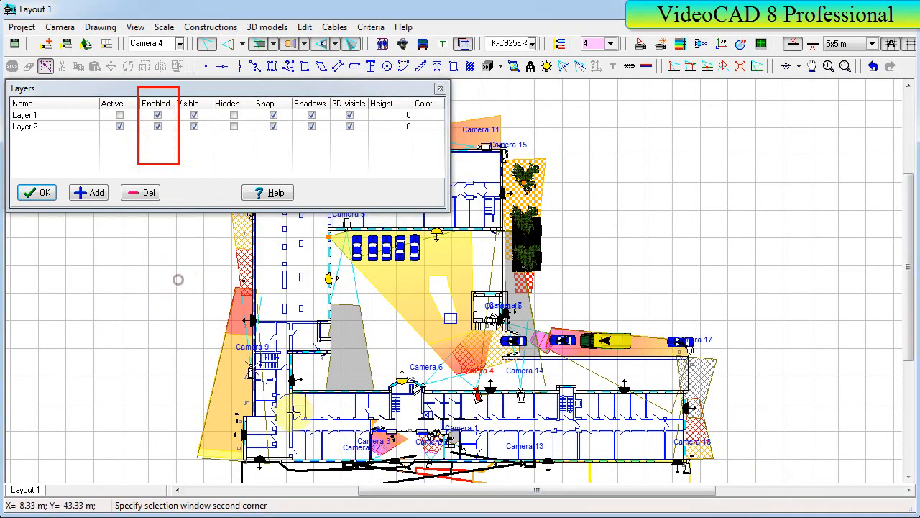
pyautogui.click(775, 470)
pyautogui.press('Escape')
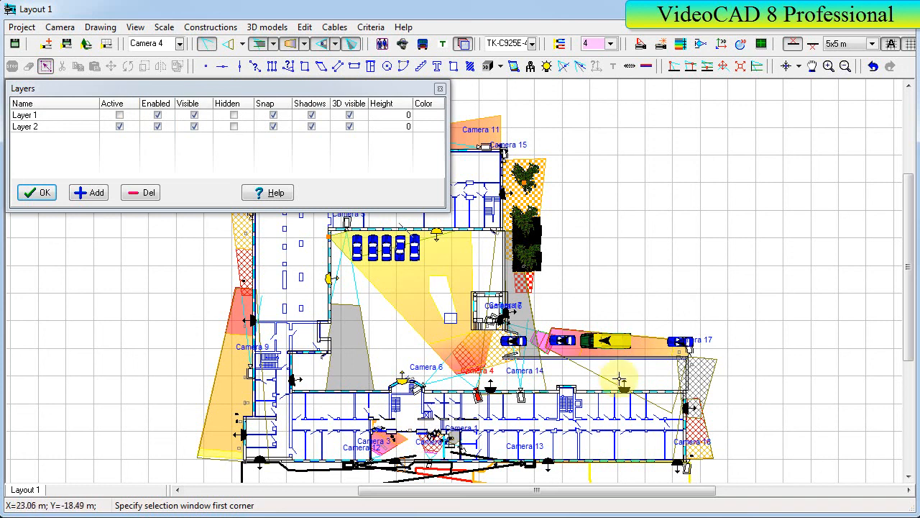
# - Turn Layer 1's Visible option off and back on, and its Hidden option on and back off
pyautogui.click(194, 115)
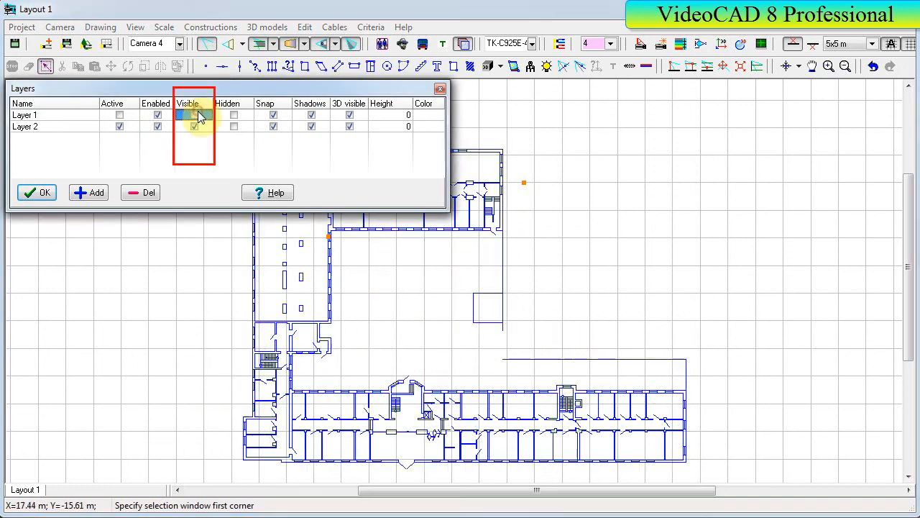
pyautogui.click(198, 116)
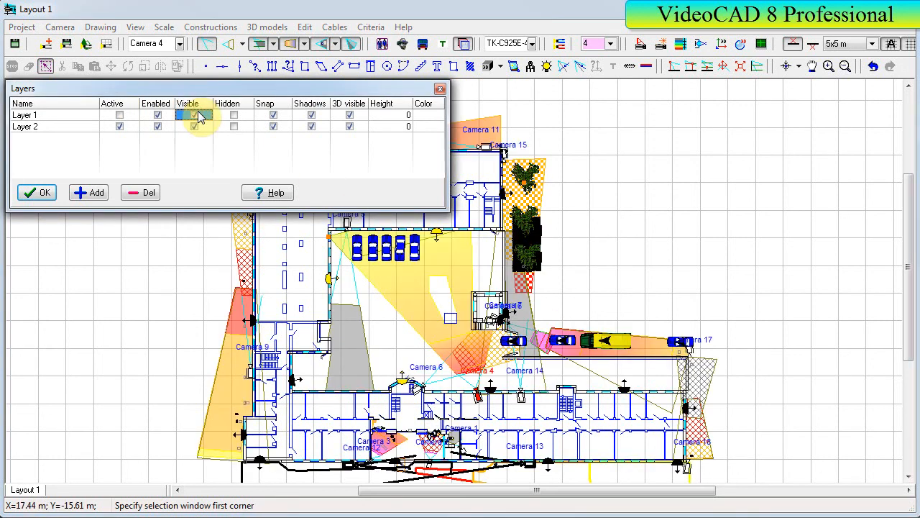
pyautogui.click(234, 115)
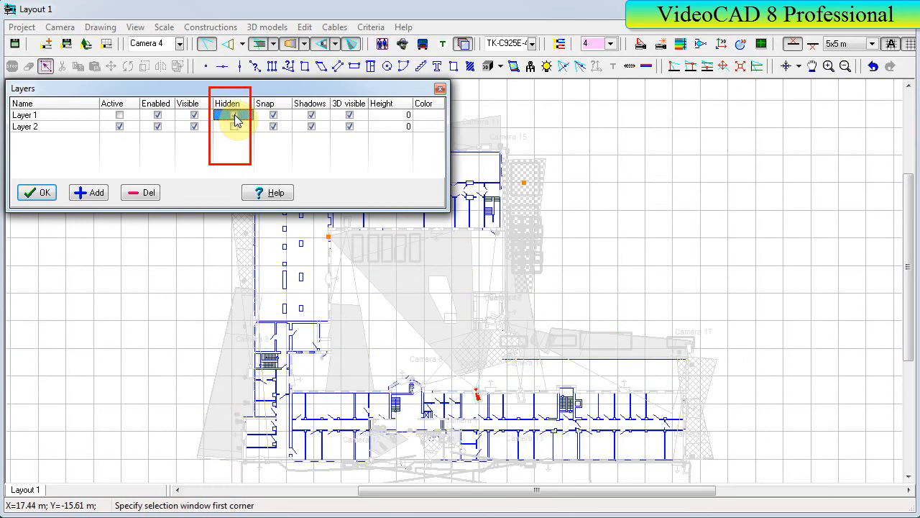
pyautogui.click(234, 116)
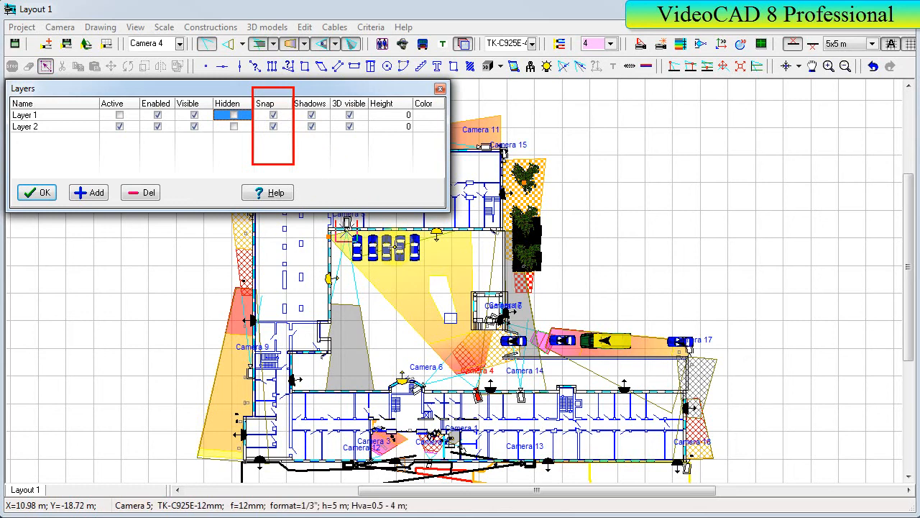
# - Test snapping on the small courtyard rectangle, turning Layer 1's Snap option off and back on
pyautogui.moveTo(414, 267); pyautogui.dragTo(521, 345, button='right')
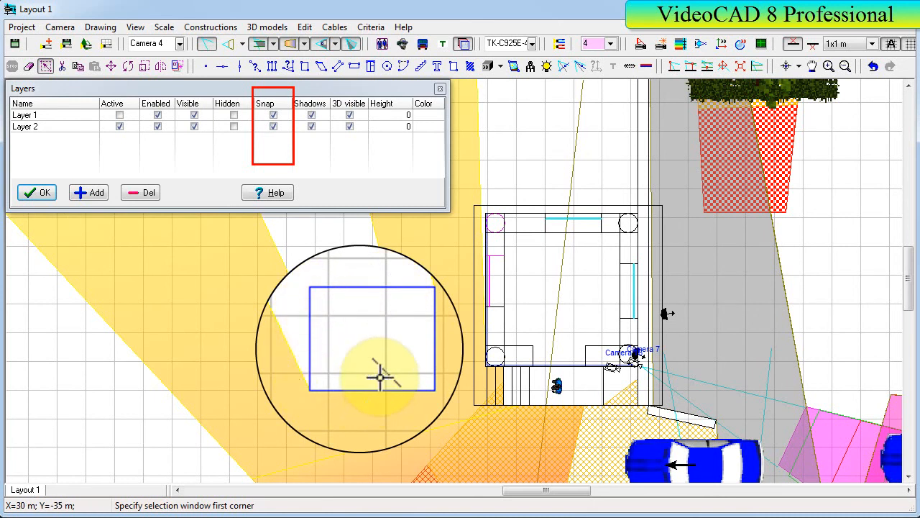
pyautogui.click(272, 114)
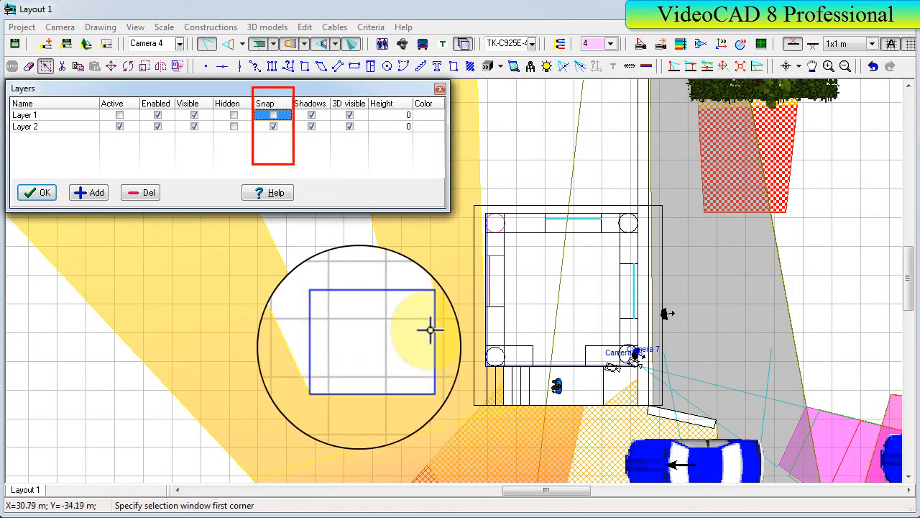
pyautogui.click(273, 115)
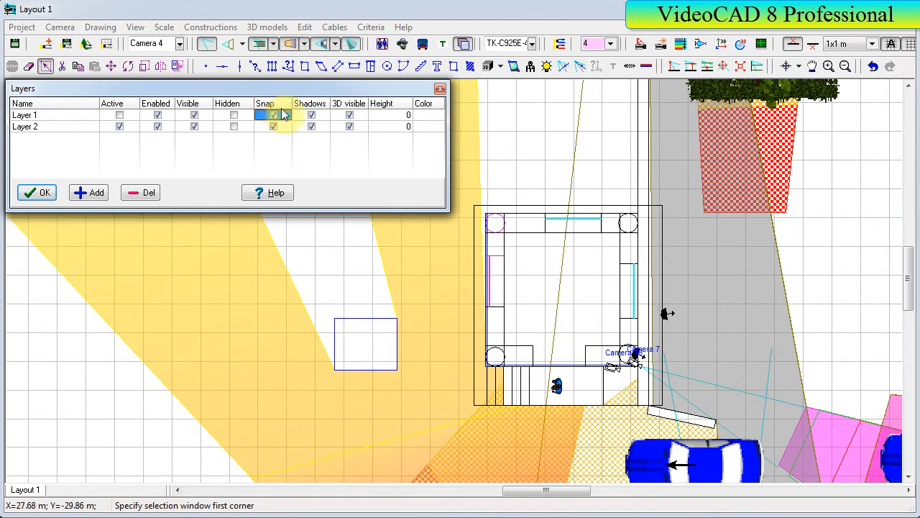
# - Turn Layer 1's Shadows option off and back on to compare the camera's view area in the courtyard
pyautogui.moveTo(355, 247); pyautogui.dragTo(707, 306, button='middle')
pyautogui.scroll(-2, 355, 246)
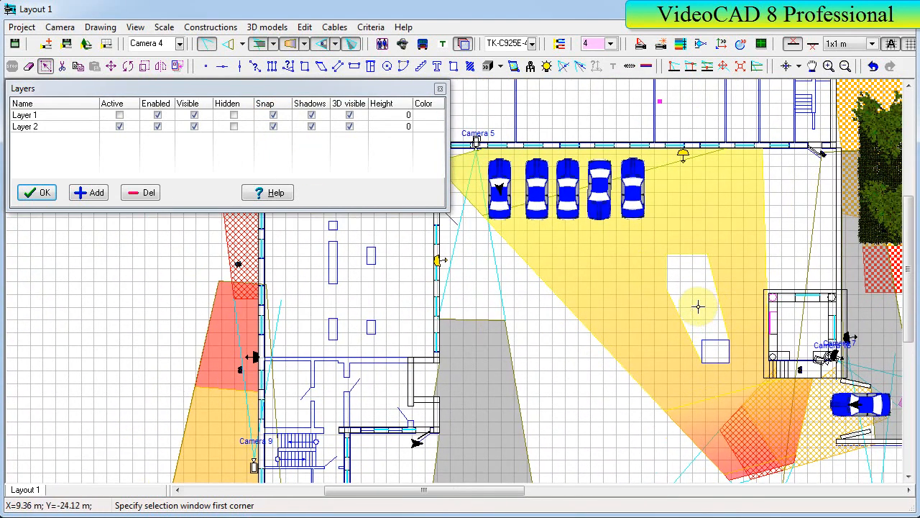
pyautogui.click(314, 116)
pyautogui.click(316, 117)
pyautogui.click(316, 116)
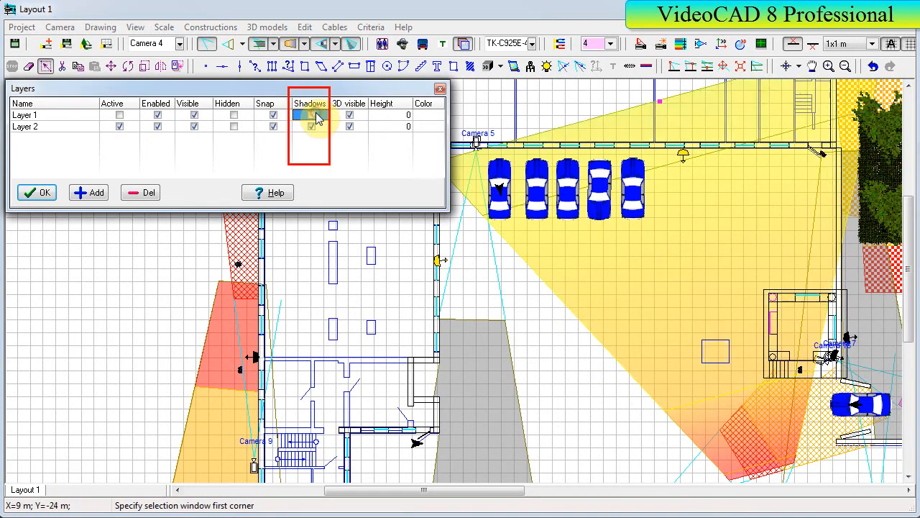
pyautogui.click(316, 117)
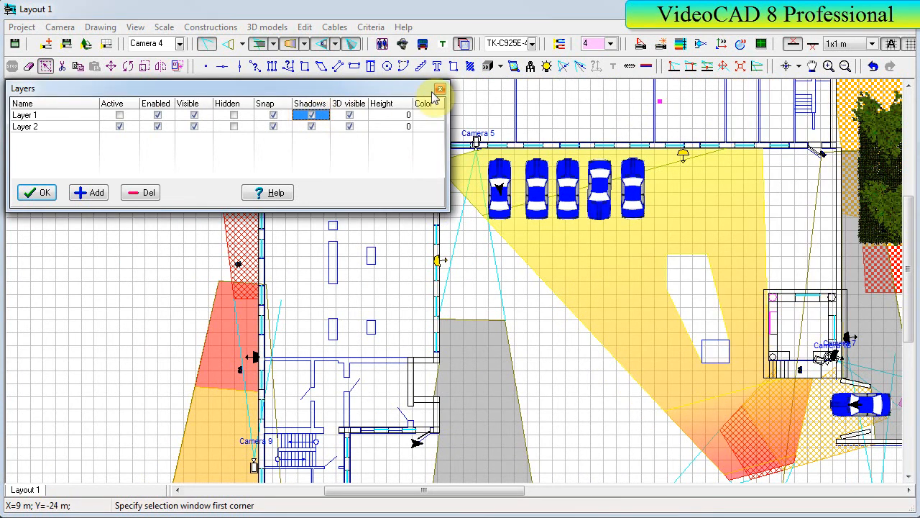
# - Open the 3D Video window for Camera 4 and turn Layer 1's 3D visible option off and back on
pyautogui.click(722, 44)
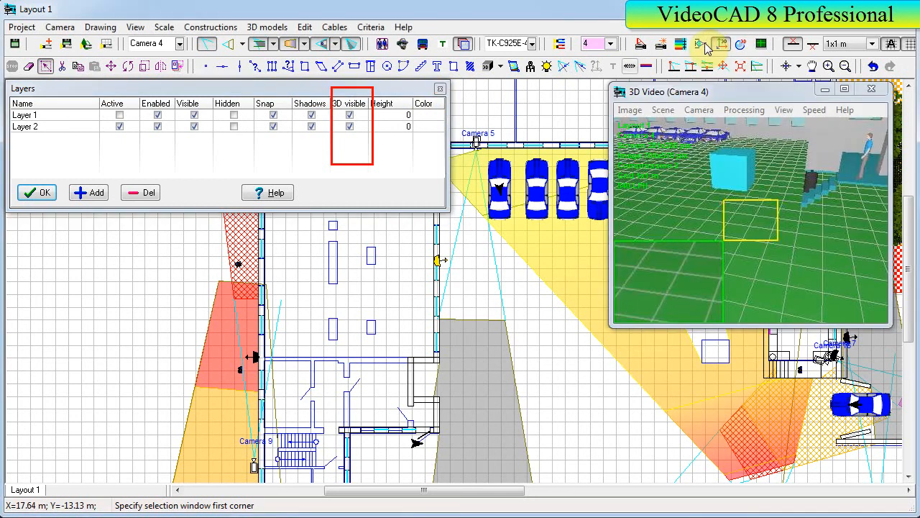
pyautogui.click(350, 116)
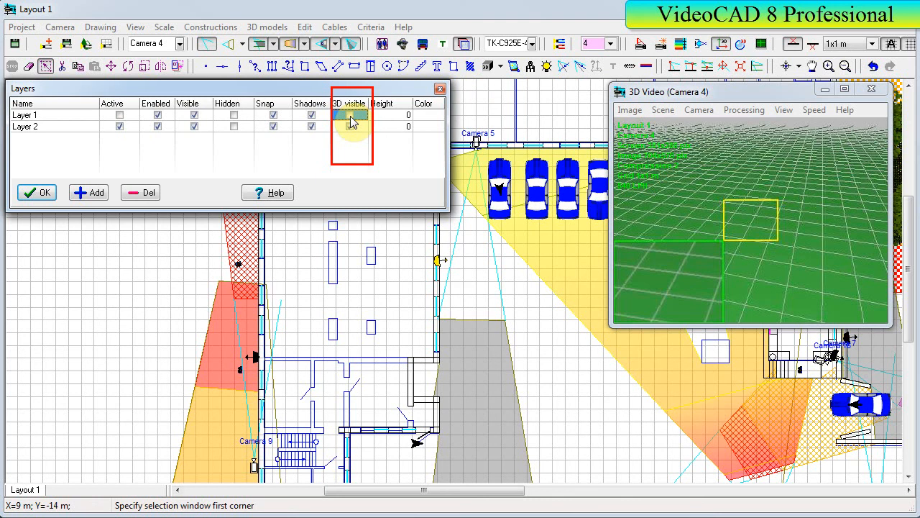
pyautogui.click(351, 117)
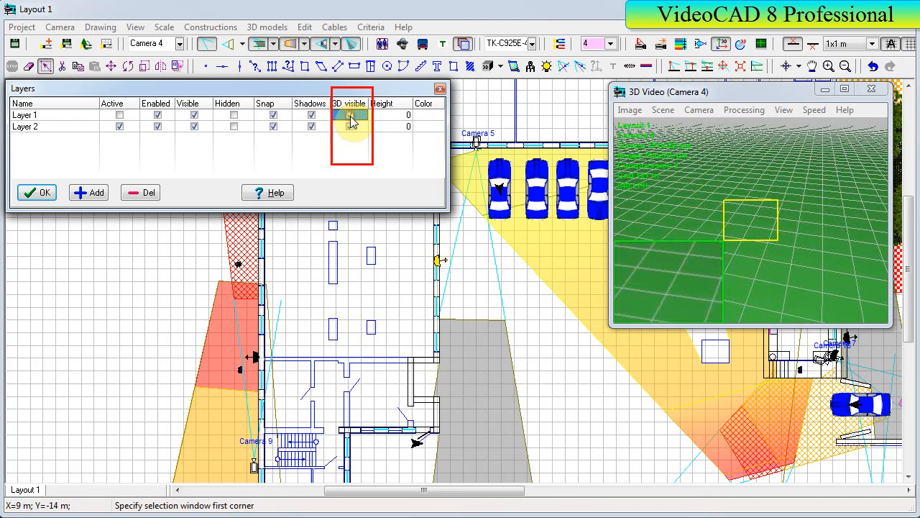
# - Set Layer 1's height to 1, 2 and 3 m in turn, and reset it to 0
pyautogui.click(406, 117)
pyautogui.write('1')
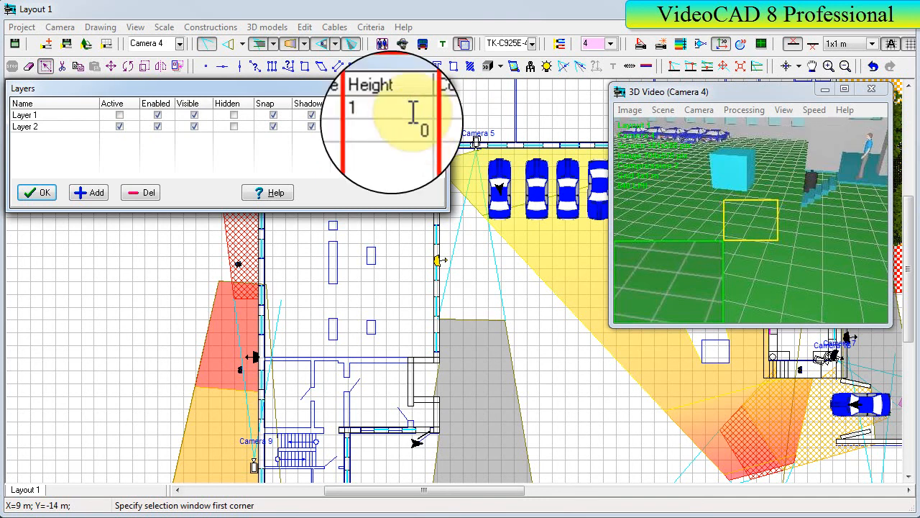
pyautogui.press('Return')
pyautogui.write('2')
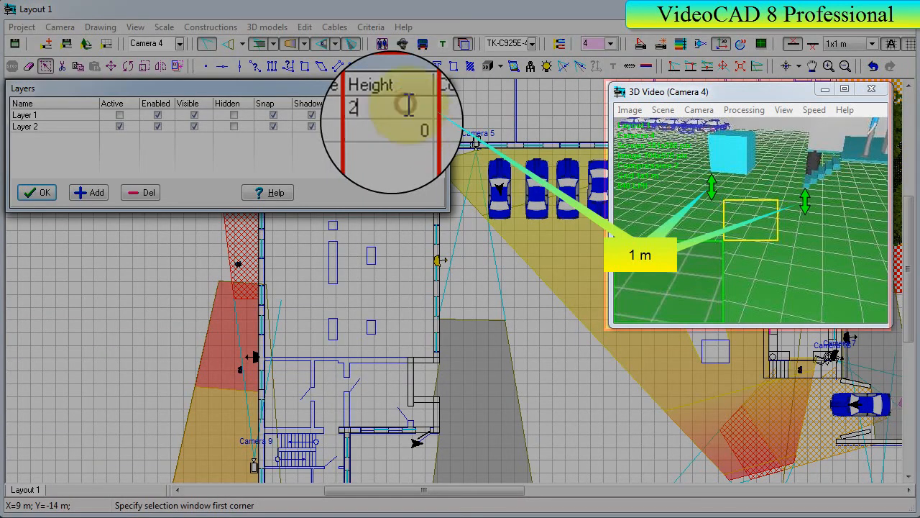
pyautogui.click(389, 130)
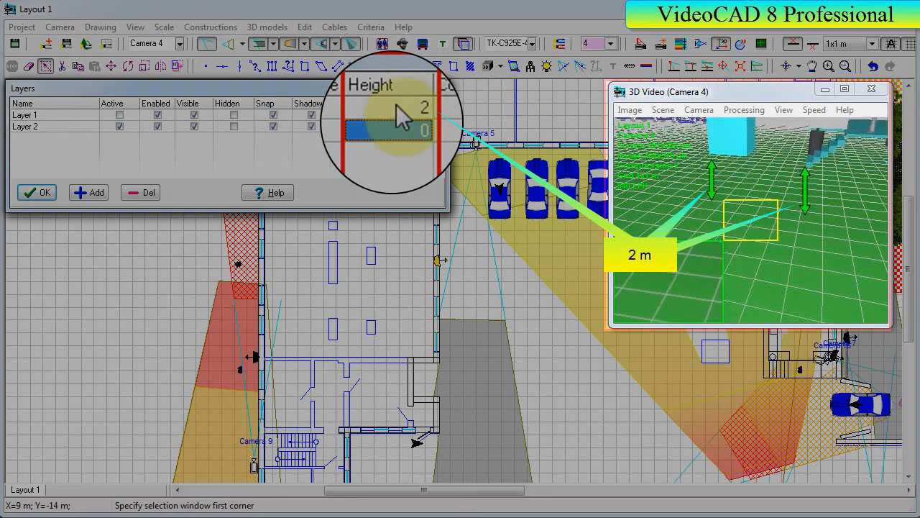
pyautogui.click(396, 106)
pyautogui.write('3')
pyautogui.click(404, 132)
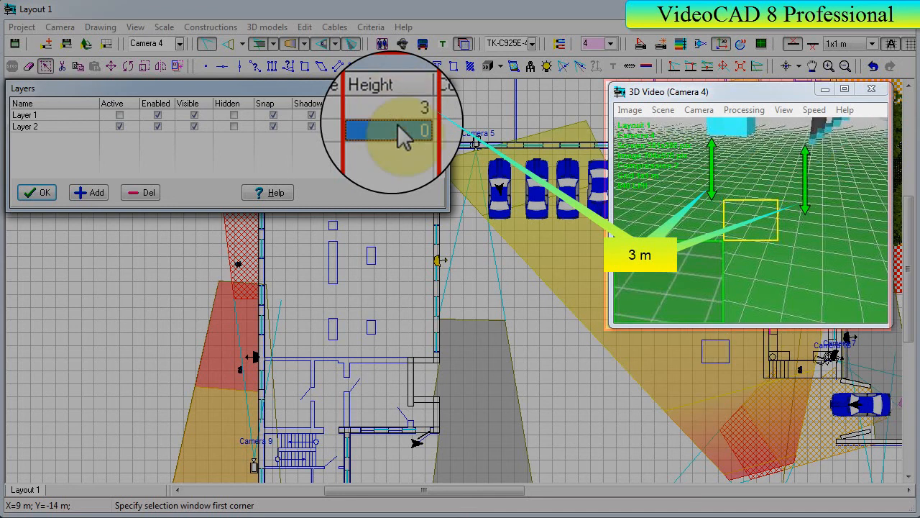
pyautogui.click(405, 115)
pyautogui.write('0')
pyautogui.click(404, 128)
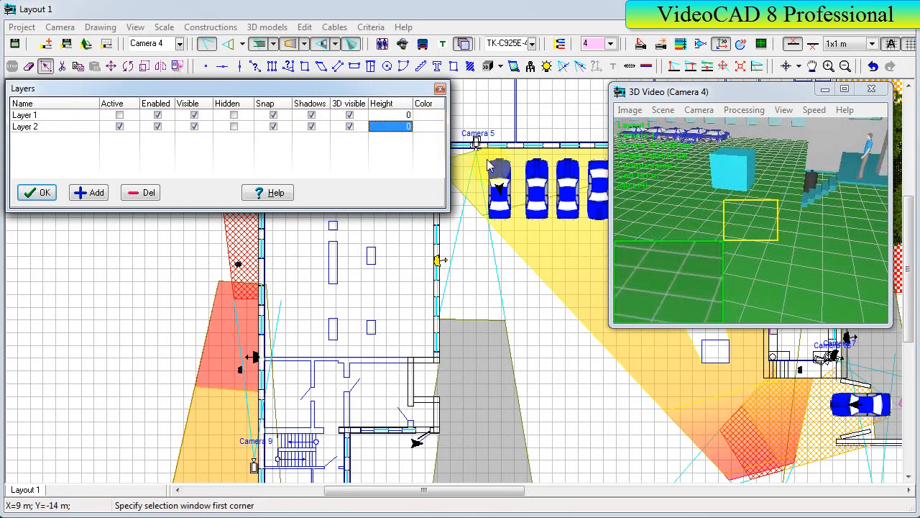
# - Assign red as the color of Layer 1 with the whole building layout in view
pyautogui.click(504, 171)
pyautogui.scroll(-5, 505, 171)
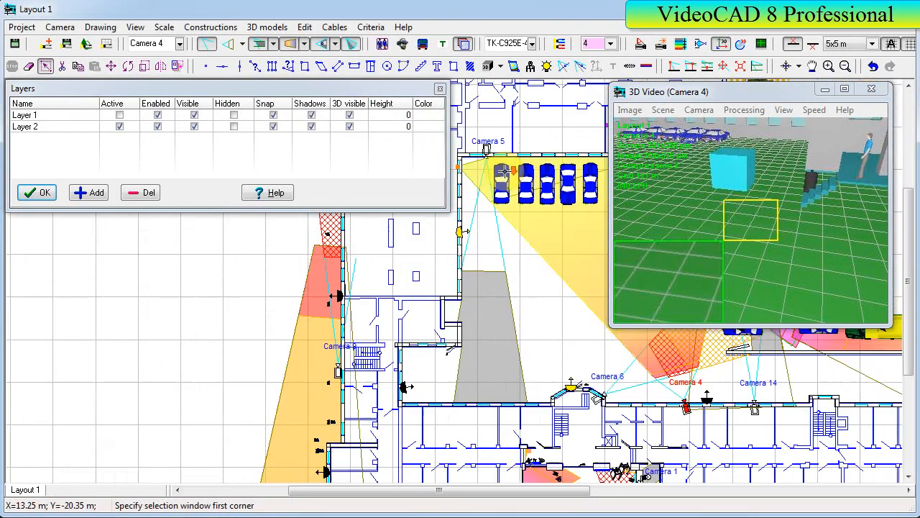
pyautogui.moveTo(504, 171); pyautogui.dragTo(321, 312, button='middle')
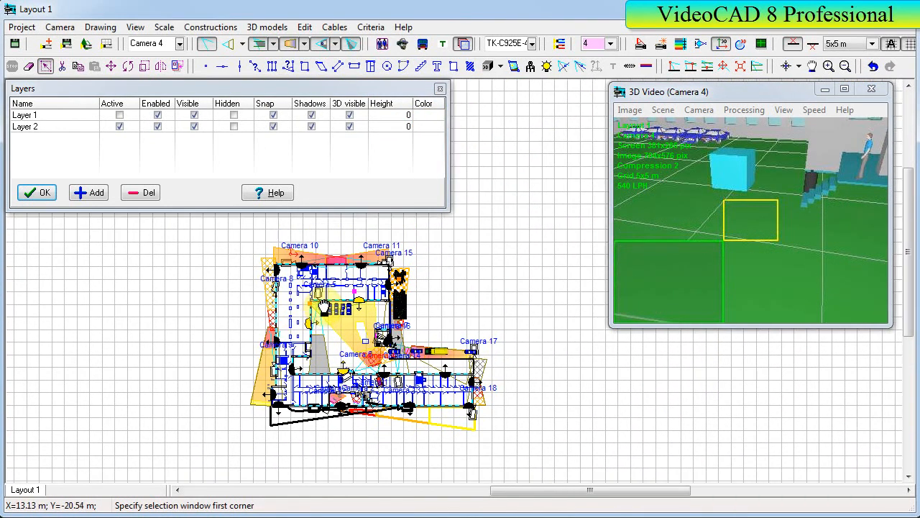
pyautogui.click(434, 121)
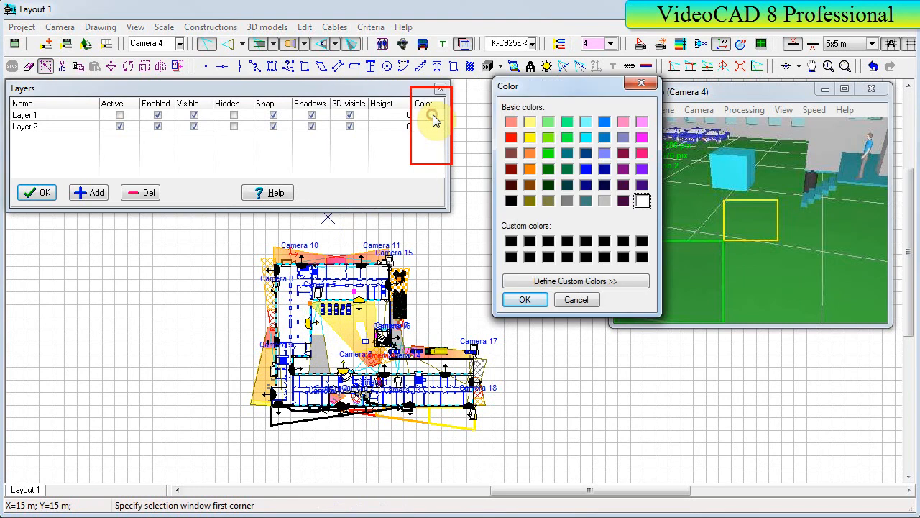
pyautogui.click(510, 136)
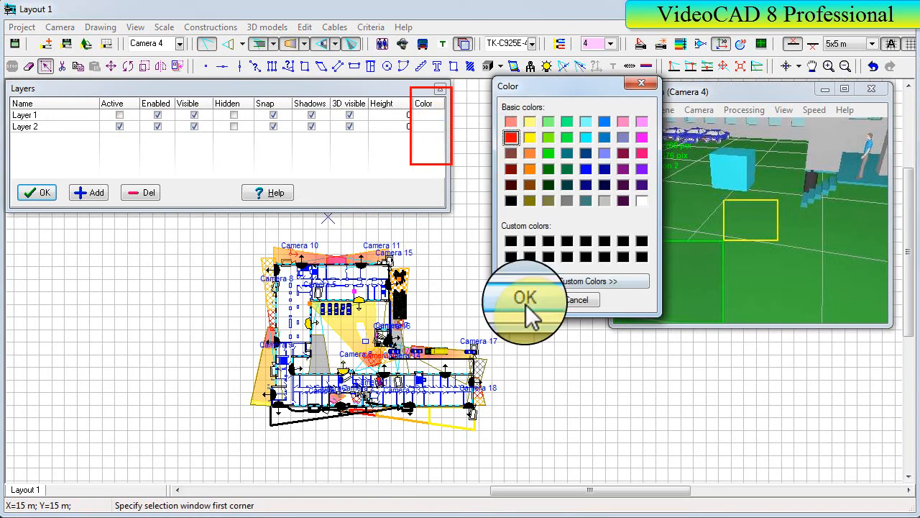
pyautogui.click(526, 300)
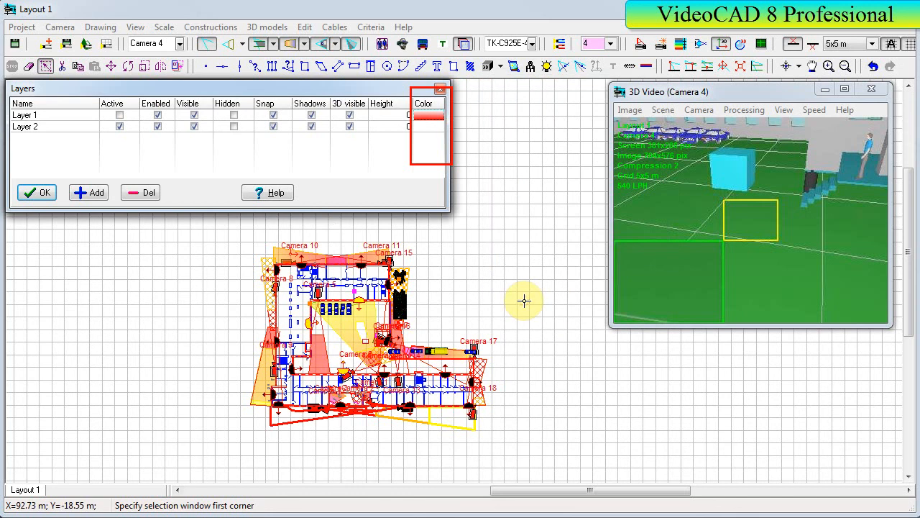
# - Change Layer 1's color to green and reset it to white
pyautogui.click(437, 120)
pyautogui.click(589, 148)
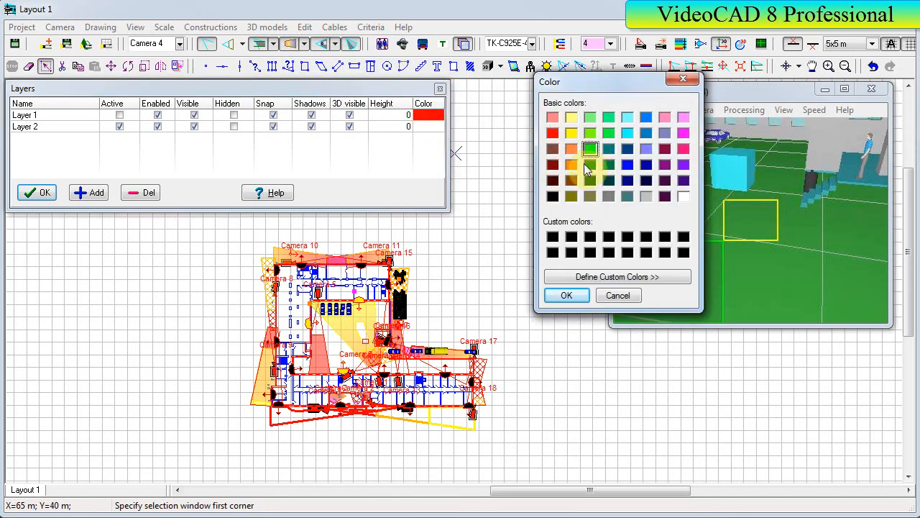
pyautogui.click(563, 294)
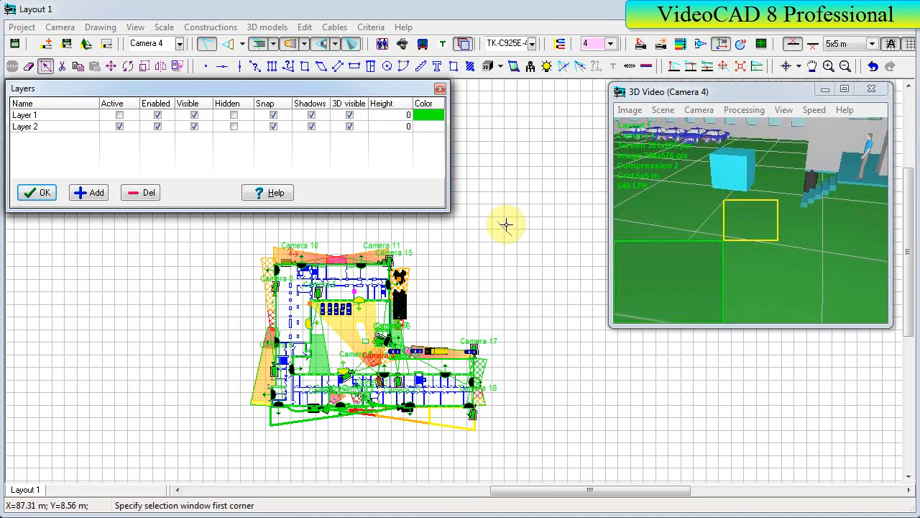
pyautogui.click(431, 115)
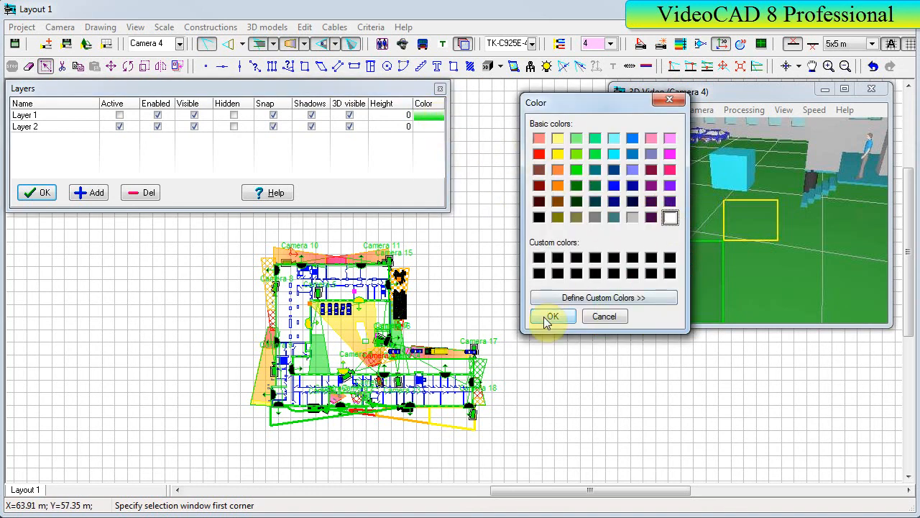
pyautogui.click(550, 317)
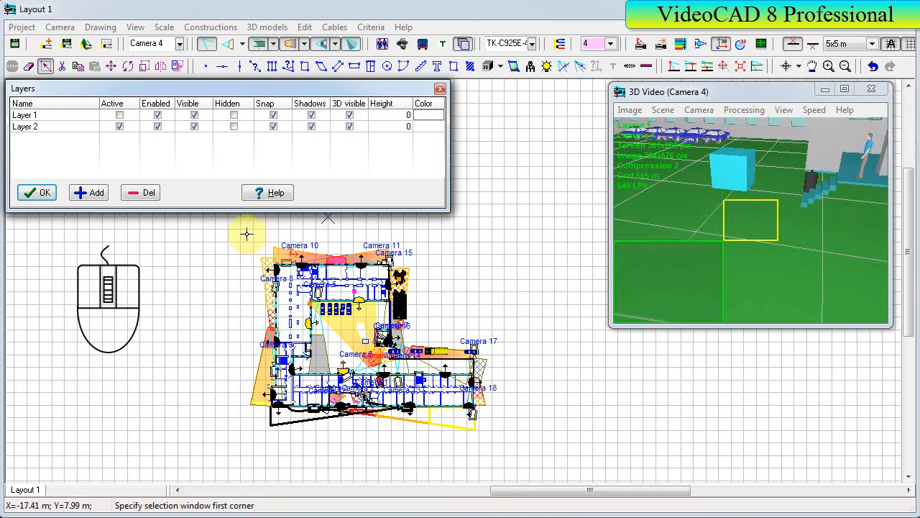
# - Select all figures of the building layout with a selection window and move them to the active layer, Layer 2
pyautogui.click(246, 234)
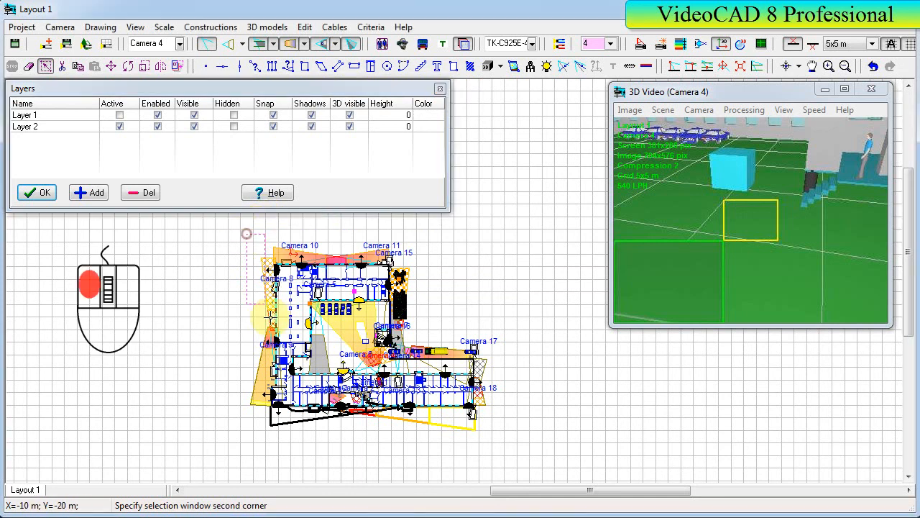
pyautogui.click(504, 450)
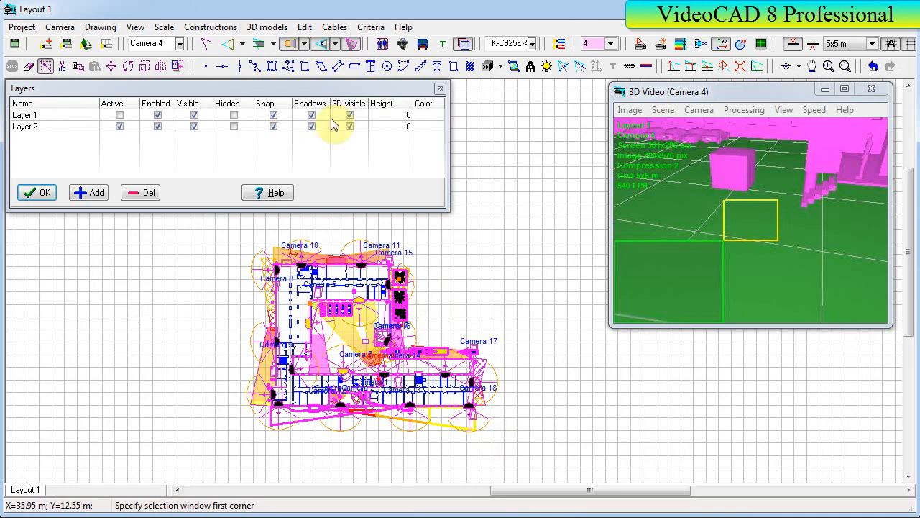
pyautogui.click(302, 27)
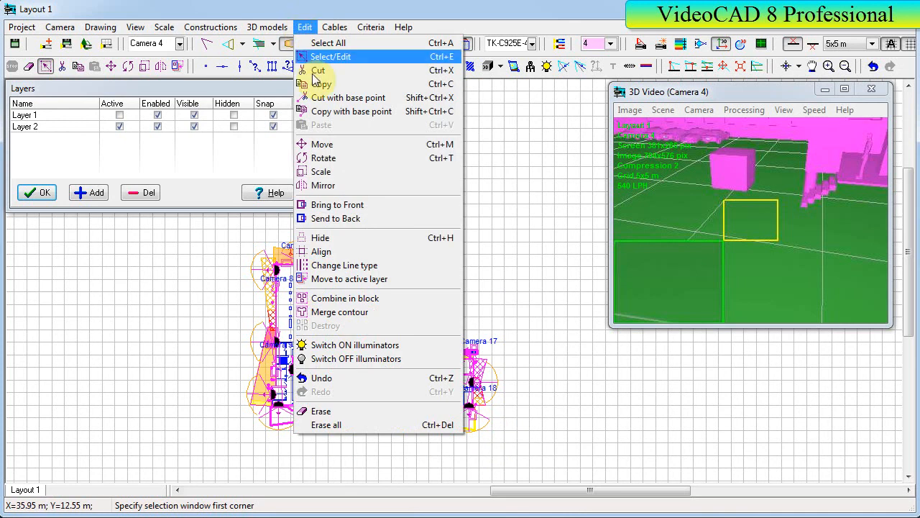
pyautogui.click(332, 277)
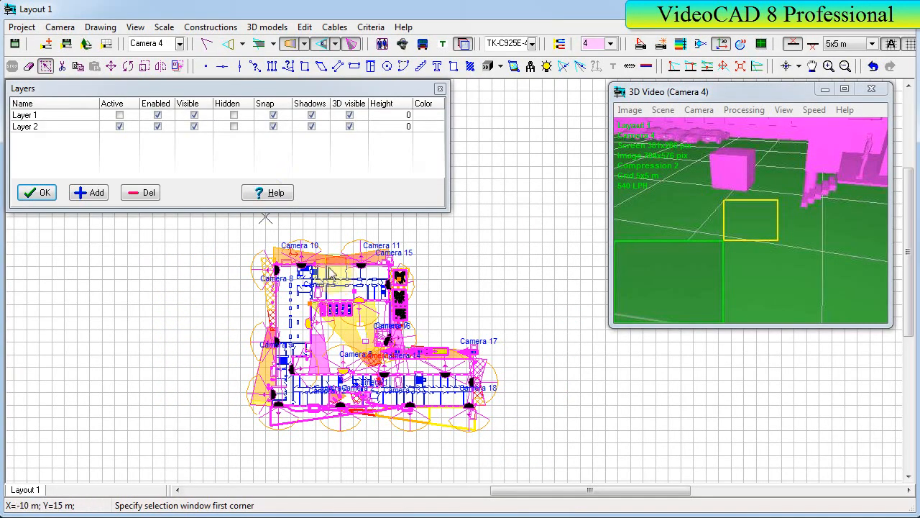
# - Make Layer 1 active, turn off Layer 2's visibility, close the layer settings and clear the selection
pyautogui.click(194, 115)
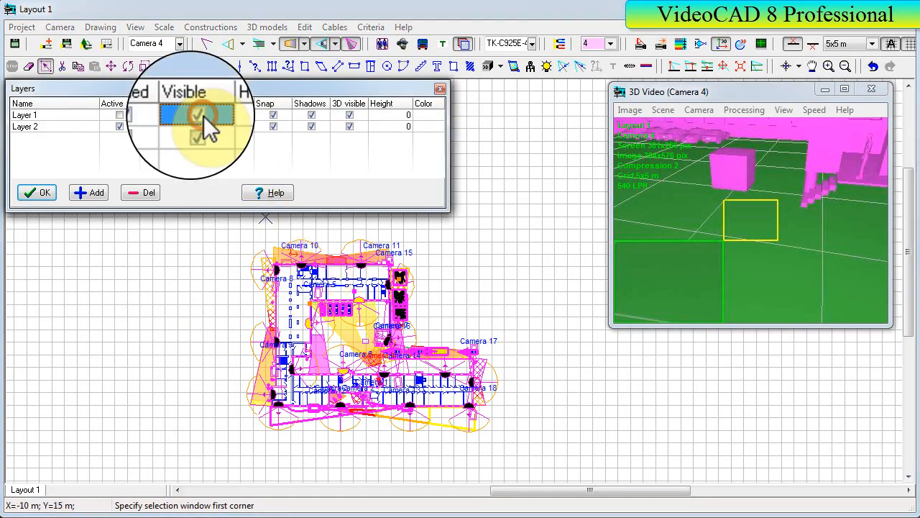
pyautogui.click(119, 115)
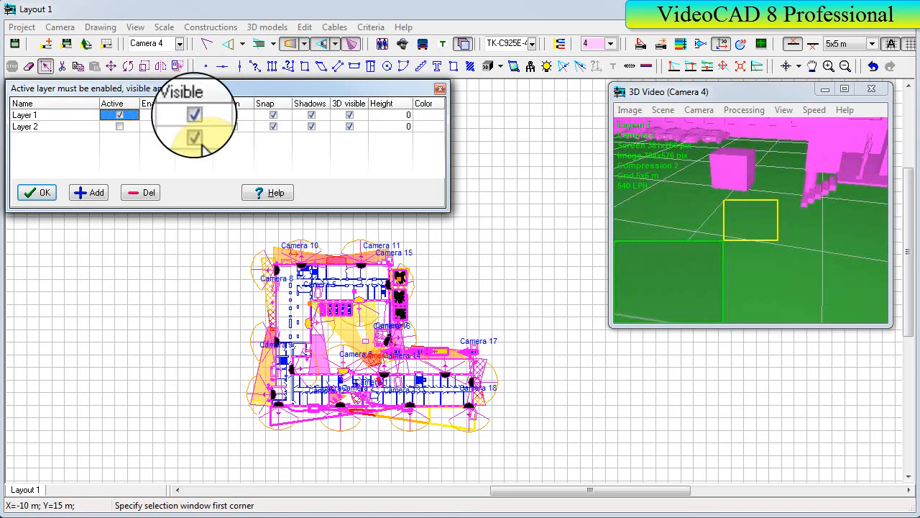
pyautogui.click(194, 127)
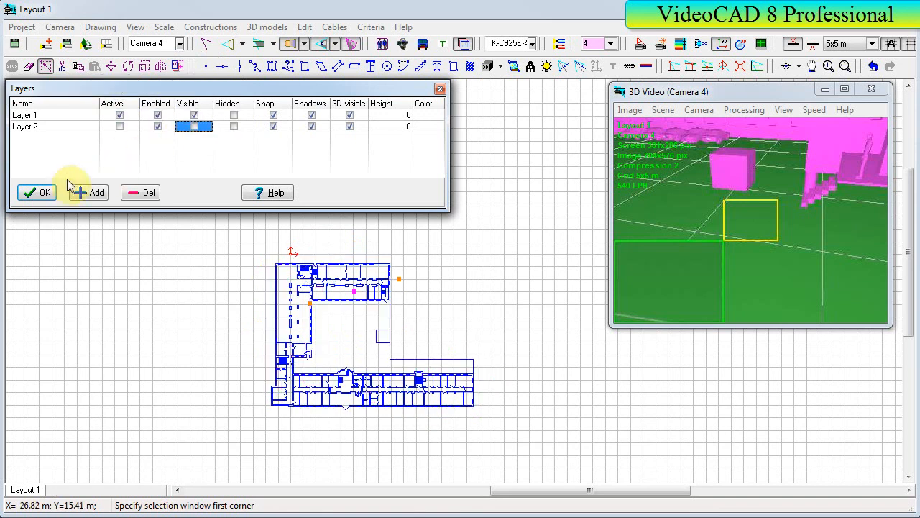
pyautogui.click(37, 194)
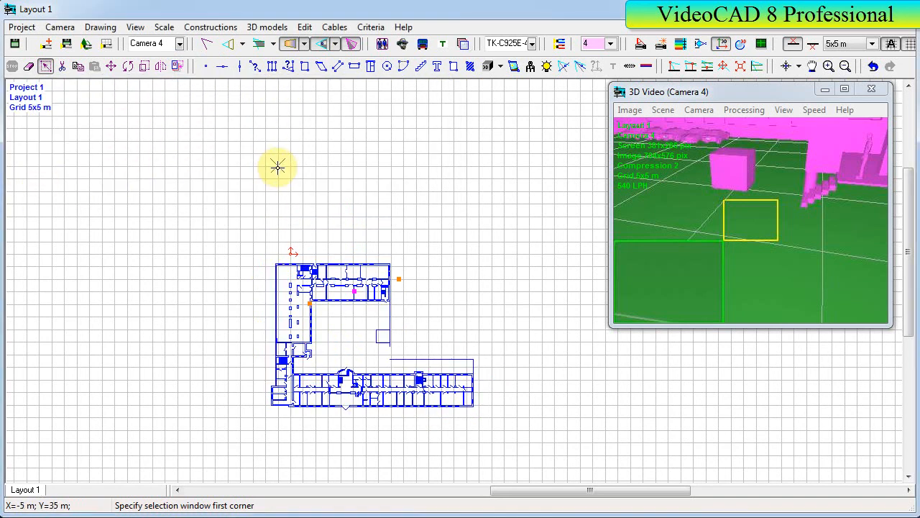
pyautogui.press('Escape')
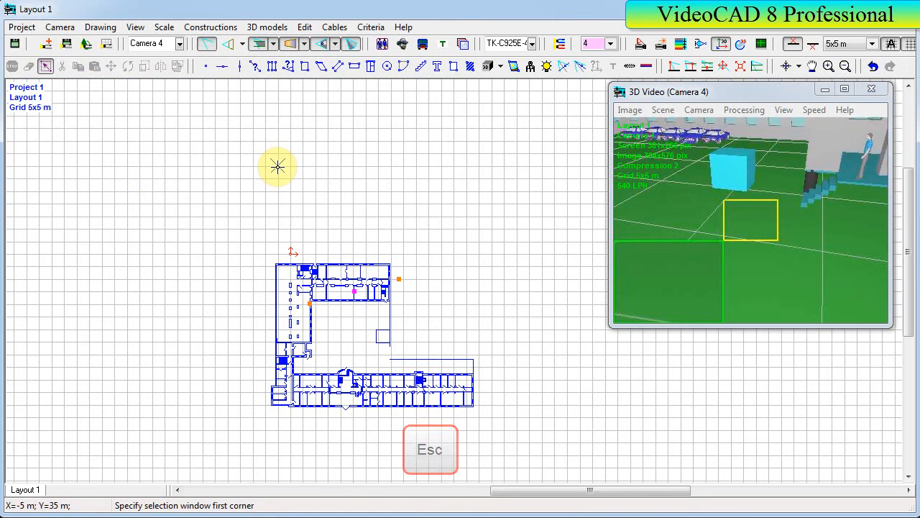